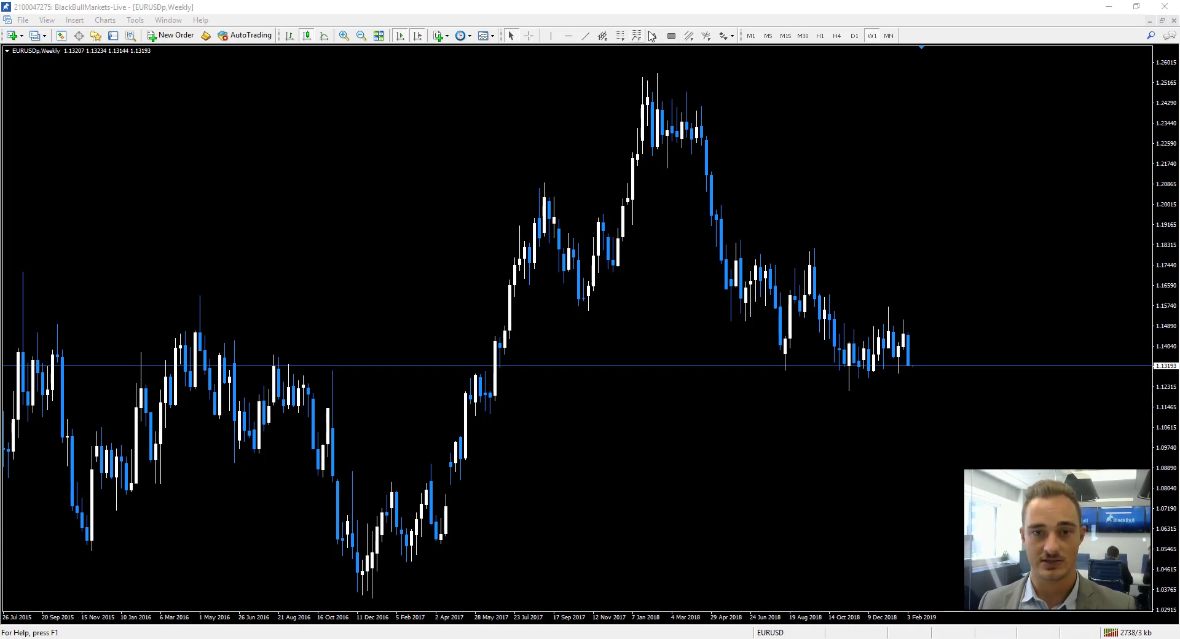
- Add a text label on the chart reading 'Trade 1'
{"action": "left_click", "coordinate": [654, 36]}
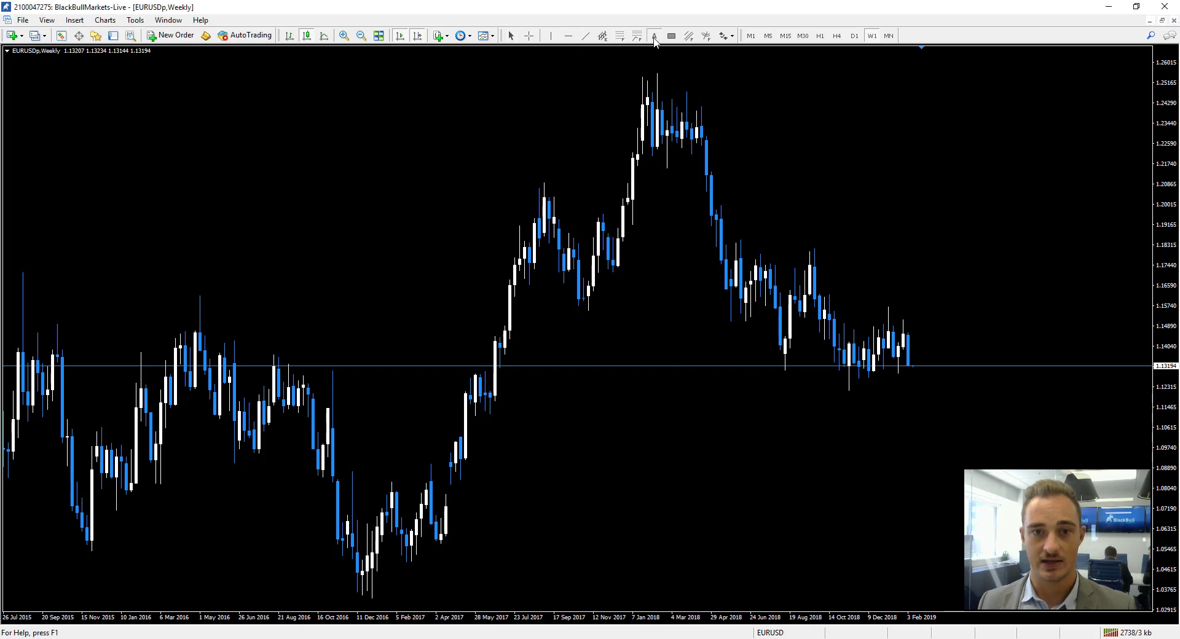
{"action": "left_click", "coordinate": [781, 159]}
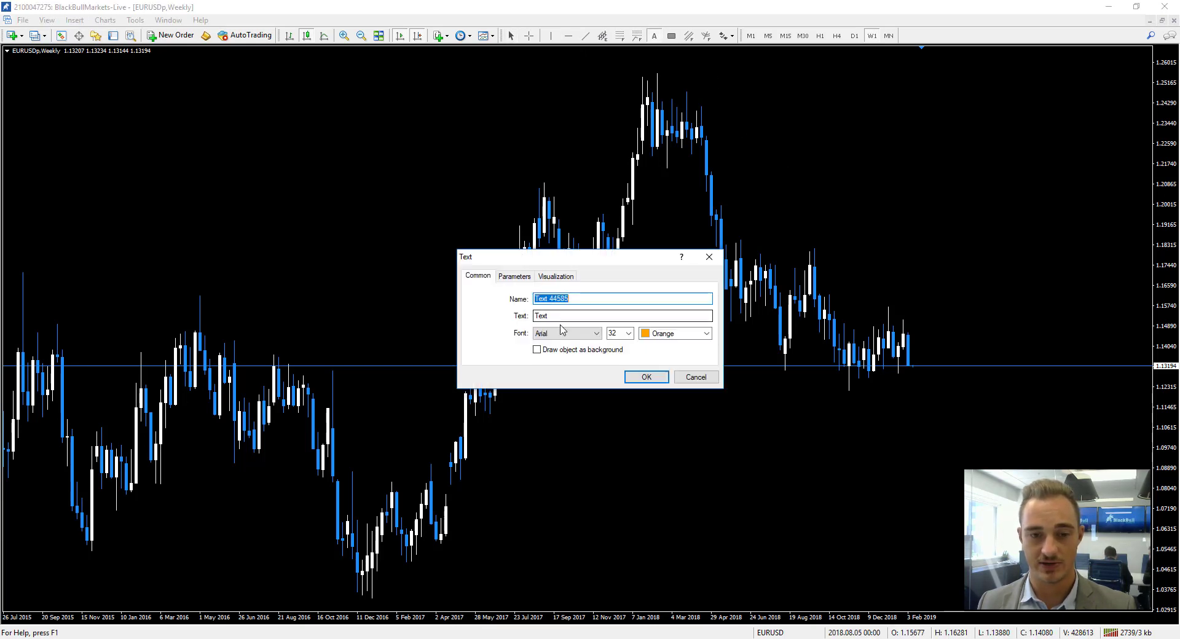
{"action": "left_click", "coordinate": [534, 317]}
{"action": "key", "text": "ctrl+a"}
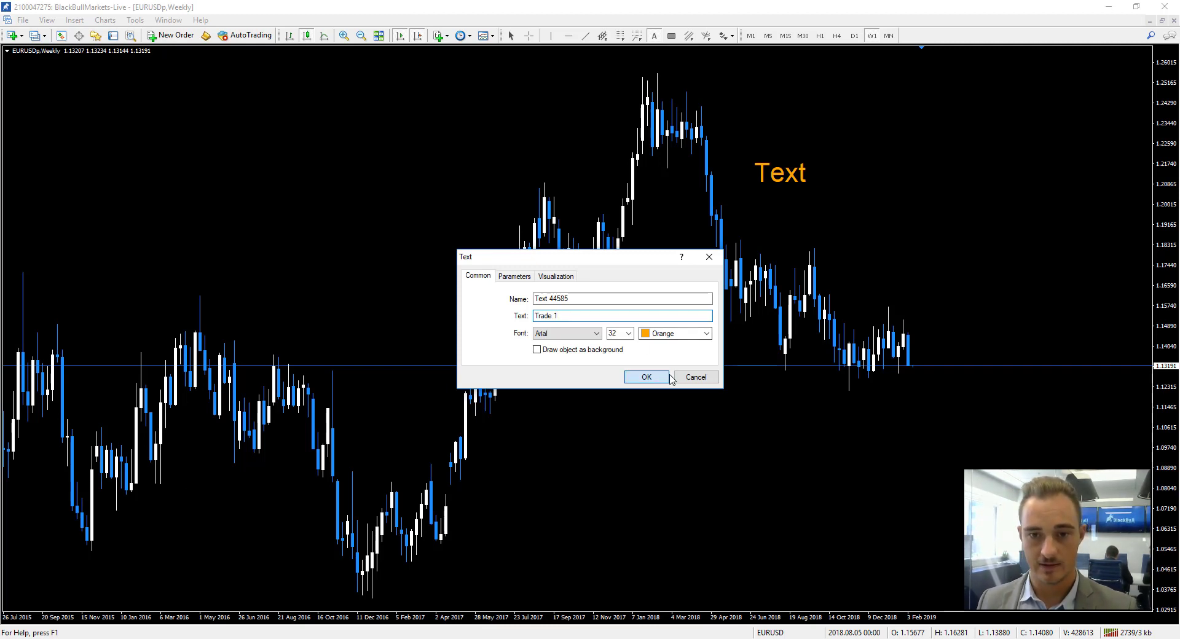
{"action": "left_click", "coordinate": [646, 377]}
- Move the Trade 1 label beside the latest candles
{"action": "double_click", "coordinate": [777, 173]}
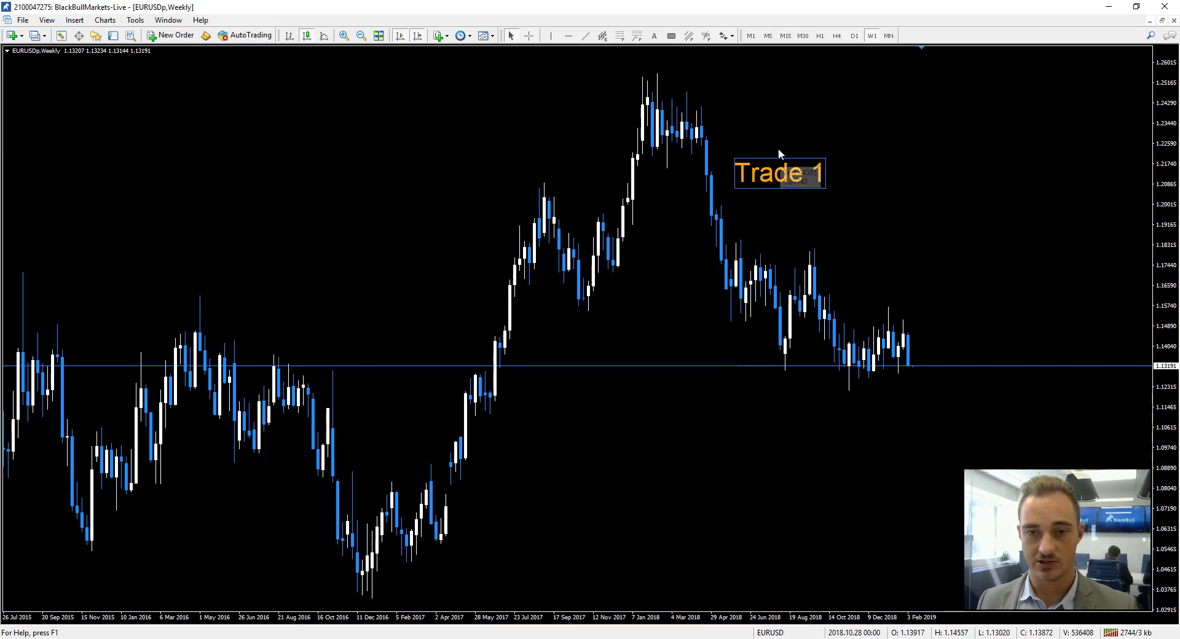
{"action": "left_click_drag", "start_coordinate": [773, 182], "coordinate": [552, 244]}
{"action": "left_click_drag", "start_coordinate": [507, 352], "coordinate": [964, 330]}
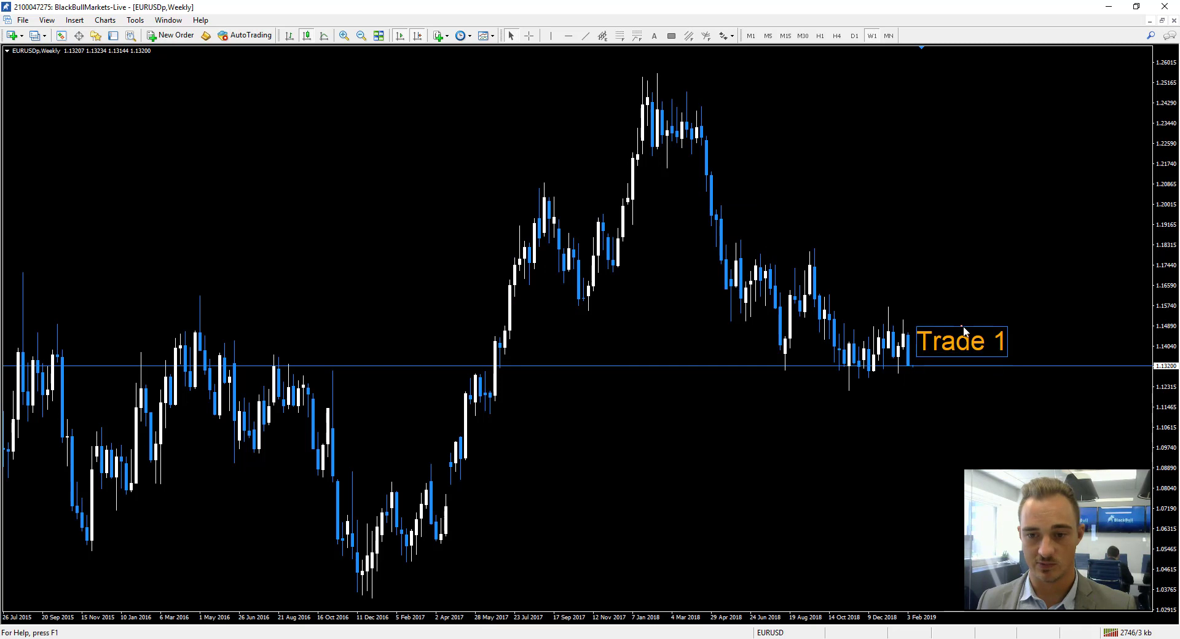
- Restyle the Trade 1 label as magenta 20-point Book Antiqua and move it above the latest candles
{"action": "right_click", "coordinate": [961, 348]}
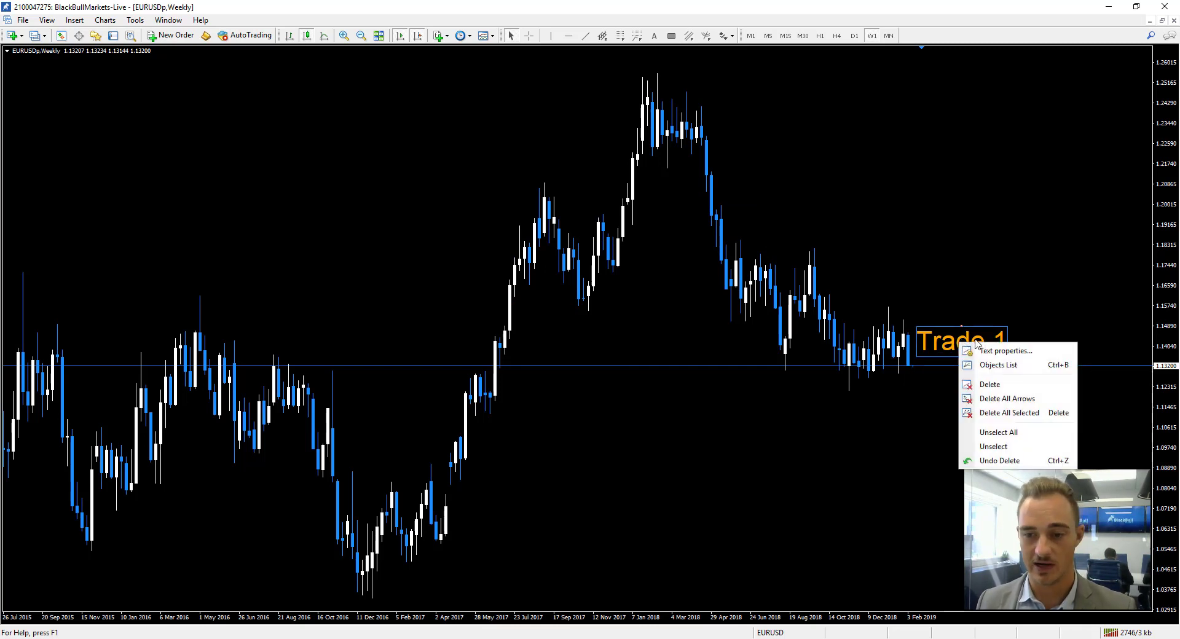
{"action": "left_click", "coordinate": [1009, 352]}
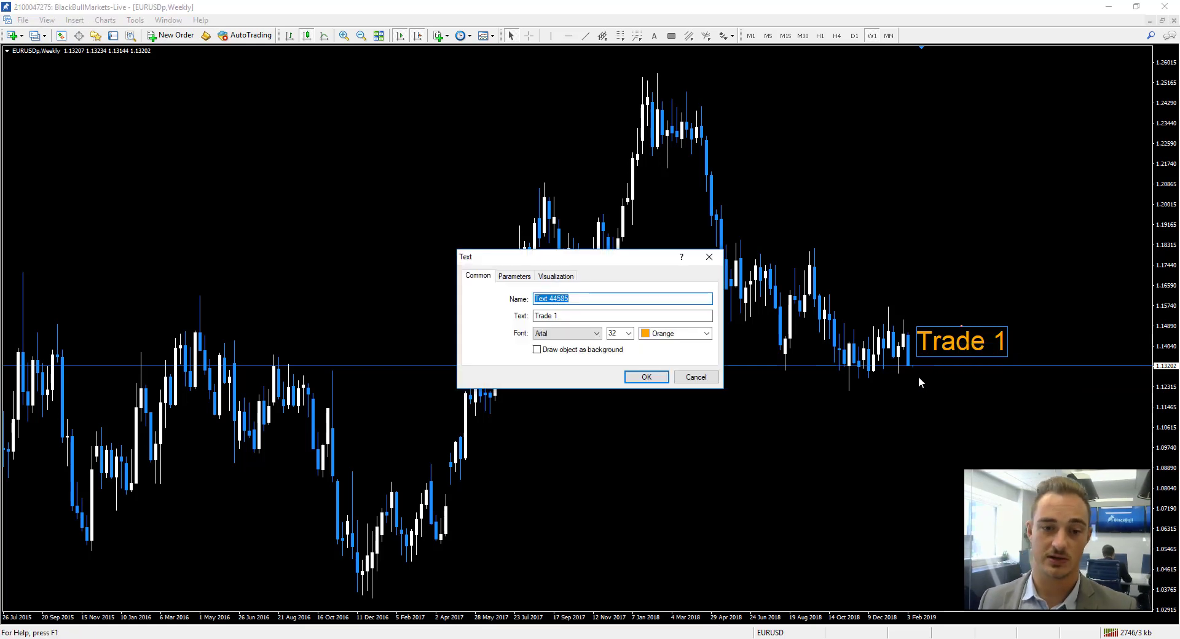
{"action": "left_click", "coordinate": [595, 335]}
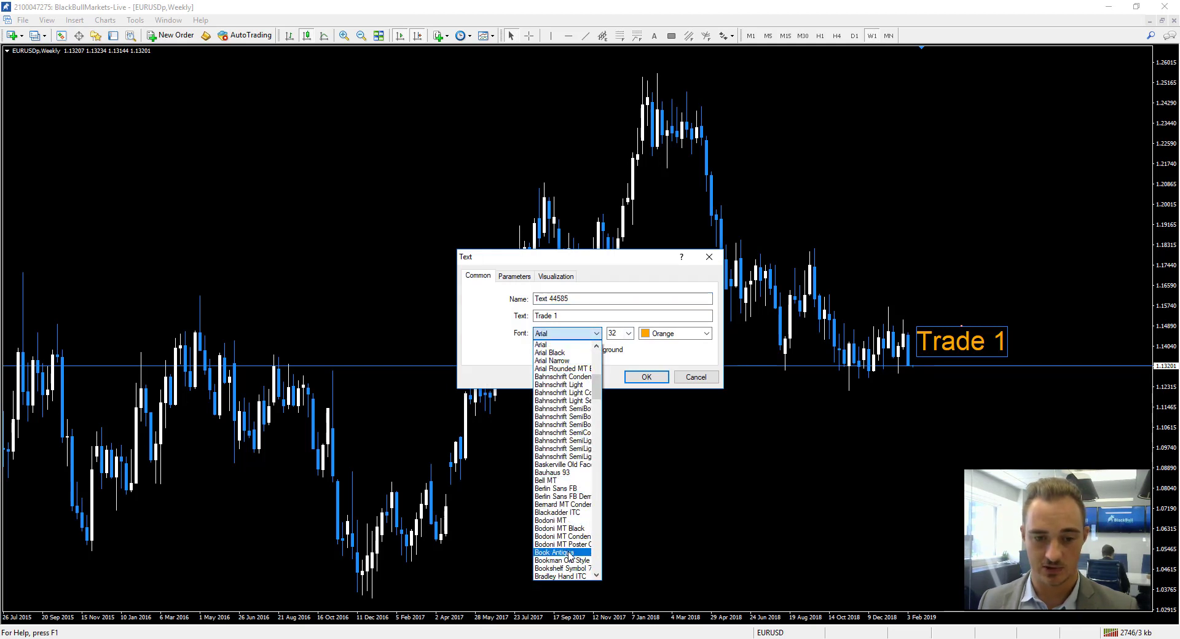
{"action": "left_click", "coordinate": [569, 554]}
{"action": "left_click", "coordinate": [629, 333]}
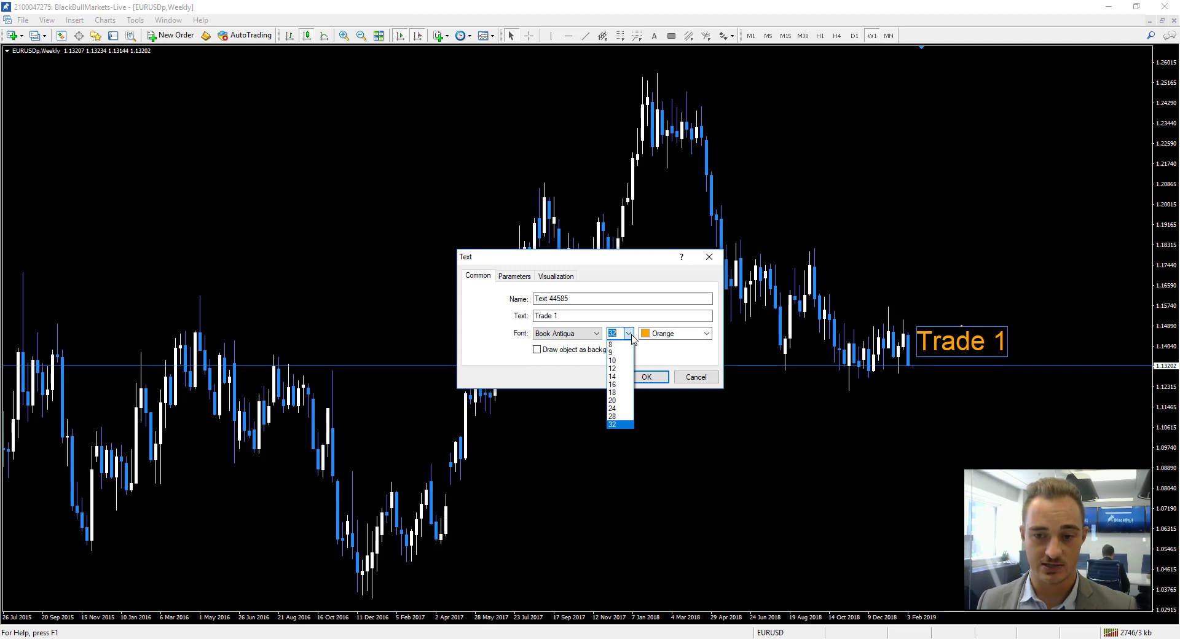
{"action": "left_click", "coordinate": [620, 401]}
{"action": "left_click", "coordinate": [706, 333]}
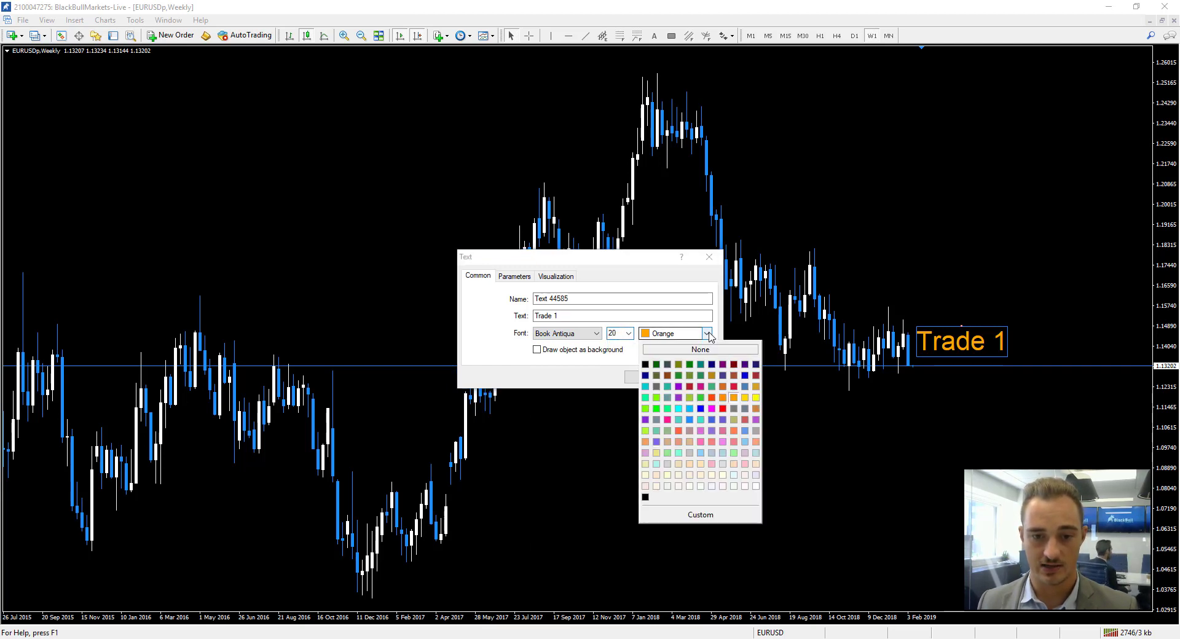
{"action": "left_click", "coordinate": [712, 408]}
{"action": "left_click", "coordinate": [646, 378]}
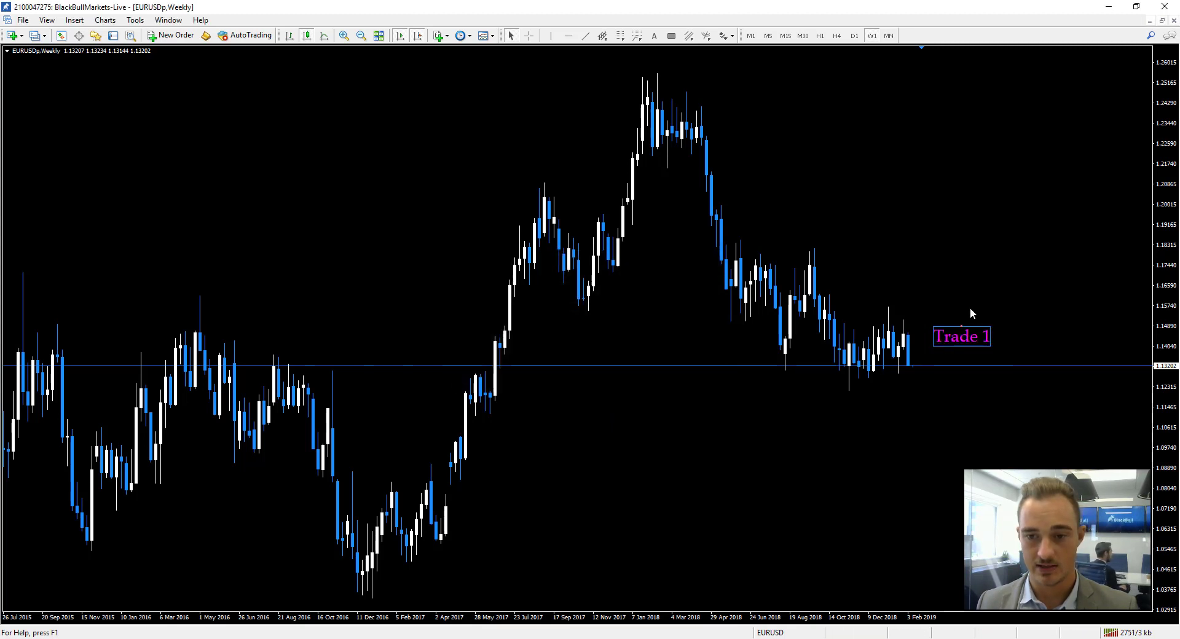
{"action": "left_click_drag", "start_coordinate": [966, 336], "coordinate": [912, 290]}
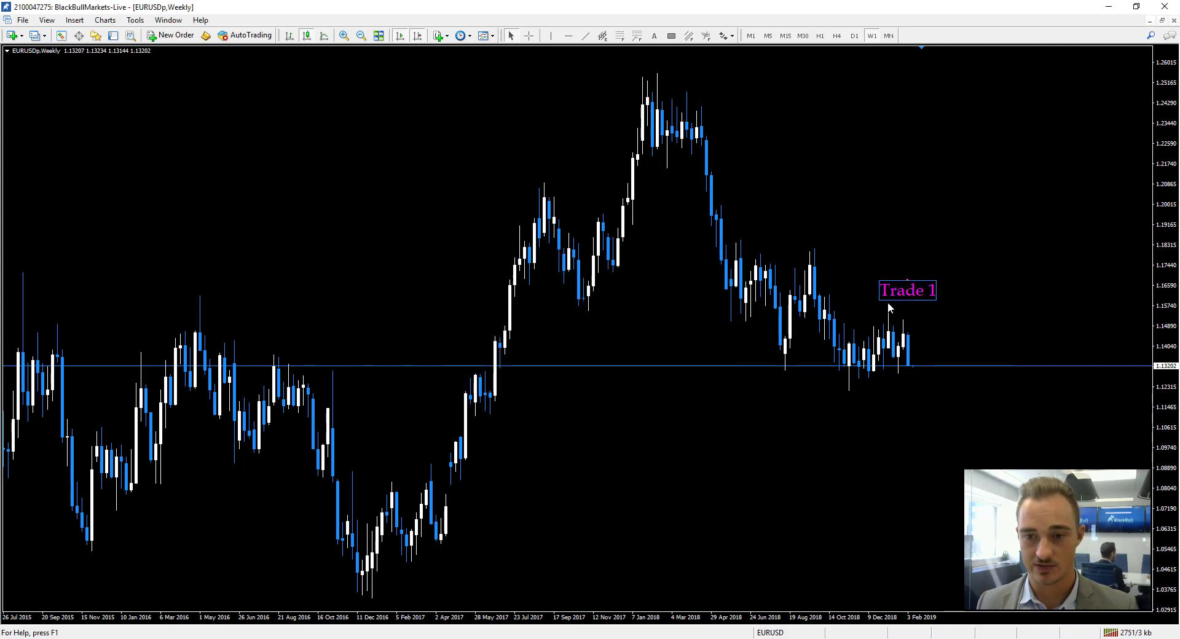
- Rename the Trade 1 label object to T1
{"action": "right_click", "coordinate": [916, 289]}
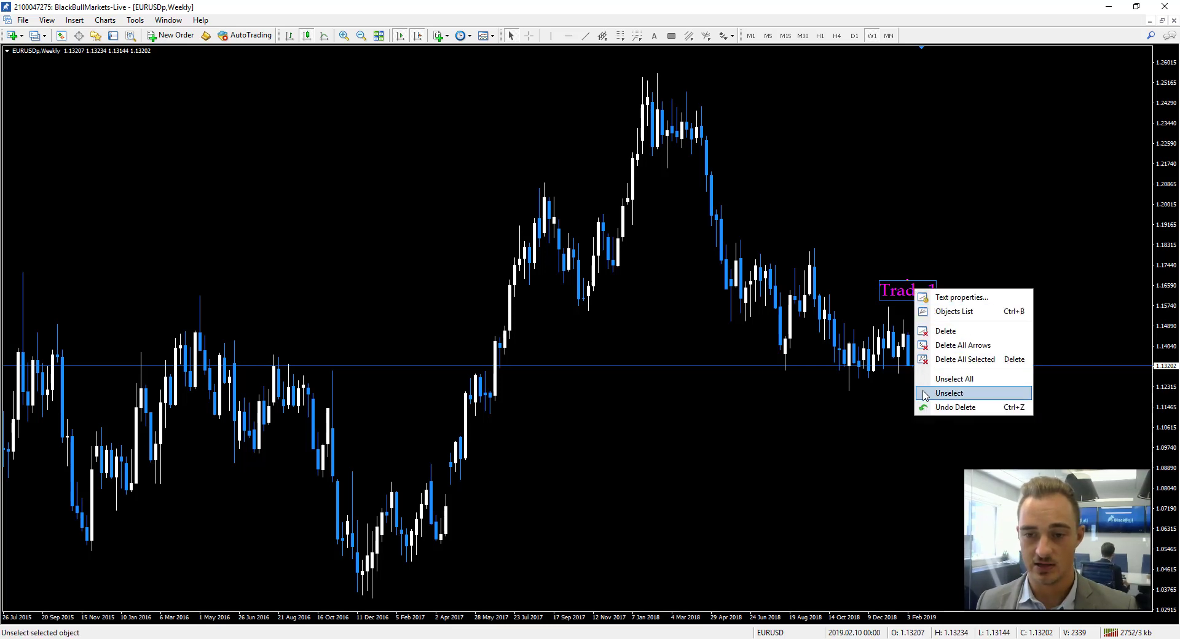
{"action": "left_click", "coordinate": [970, 299]}
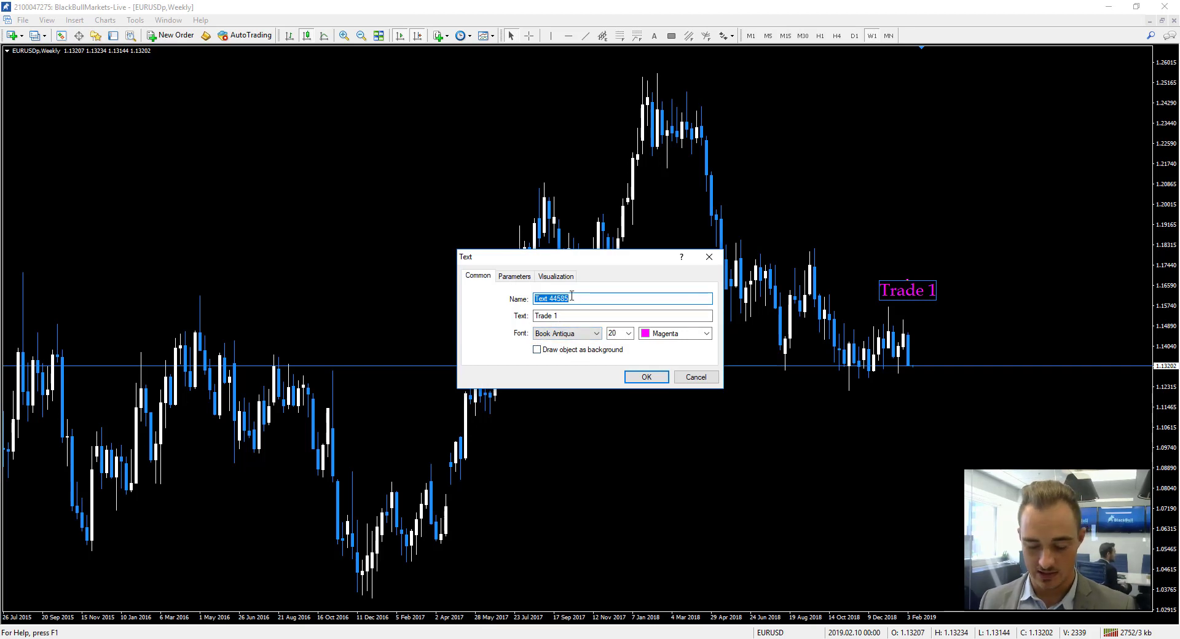
{"action": "type", "text": "T1"}
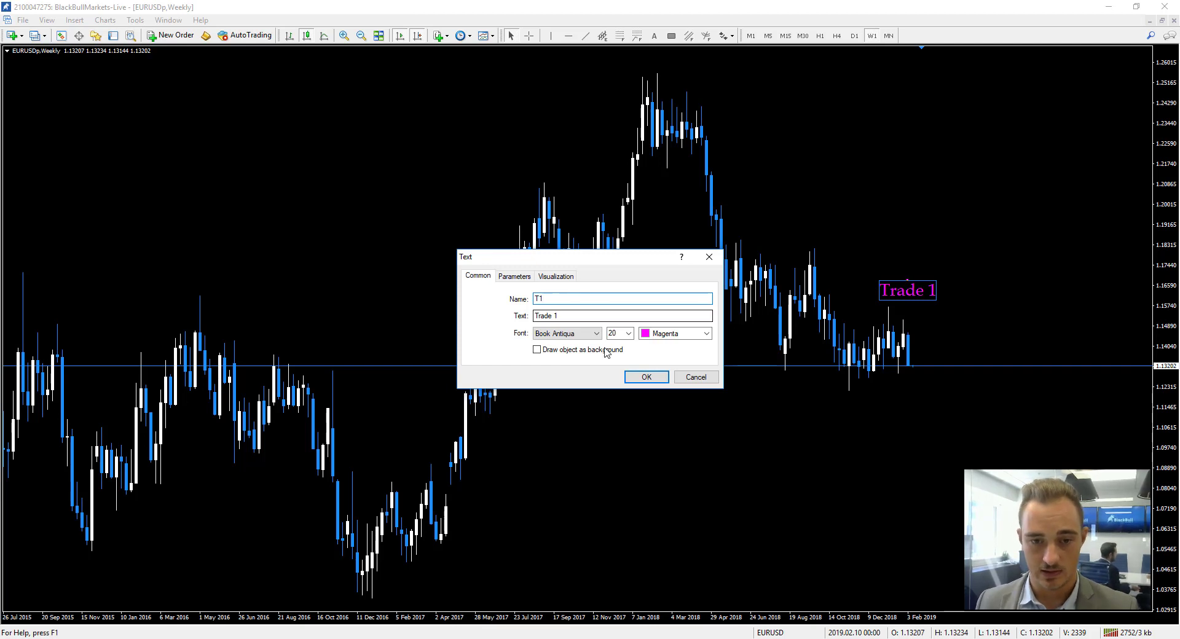
{"action": "left_click", "coordinate": [643, 377]}
- Check the chart's objects list for T1, then close it
{"action": "right_click", "coordinate": [924, 291]}
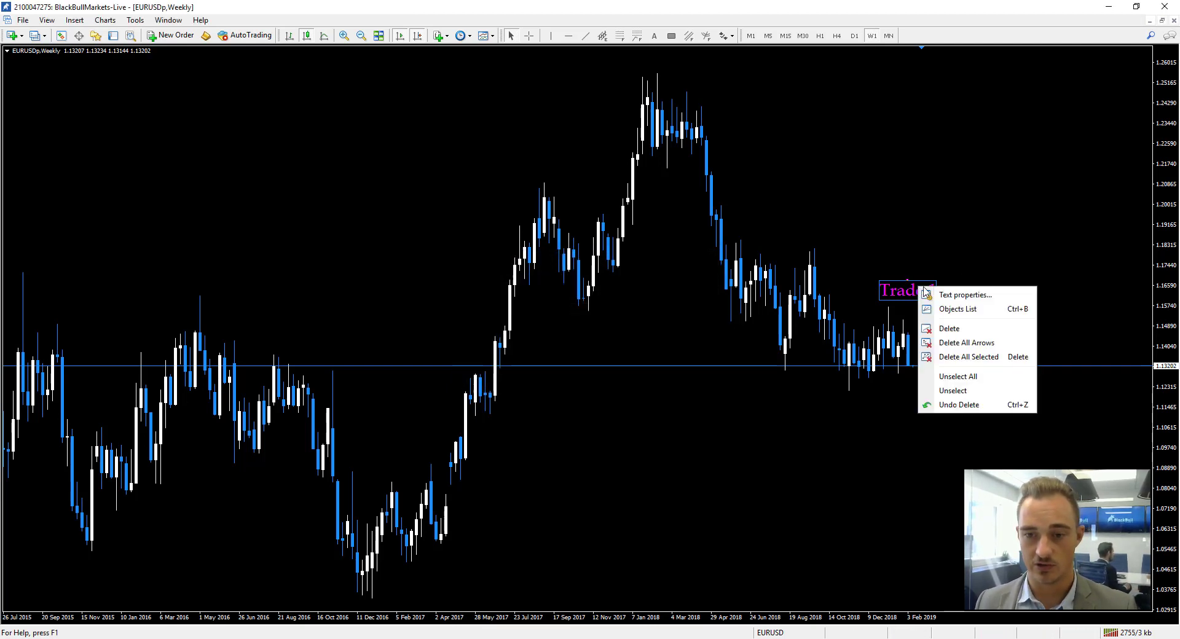
{"action": "left_click", "coordinate": [946, 309]}
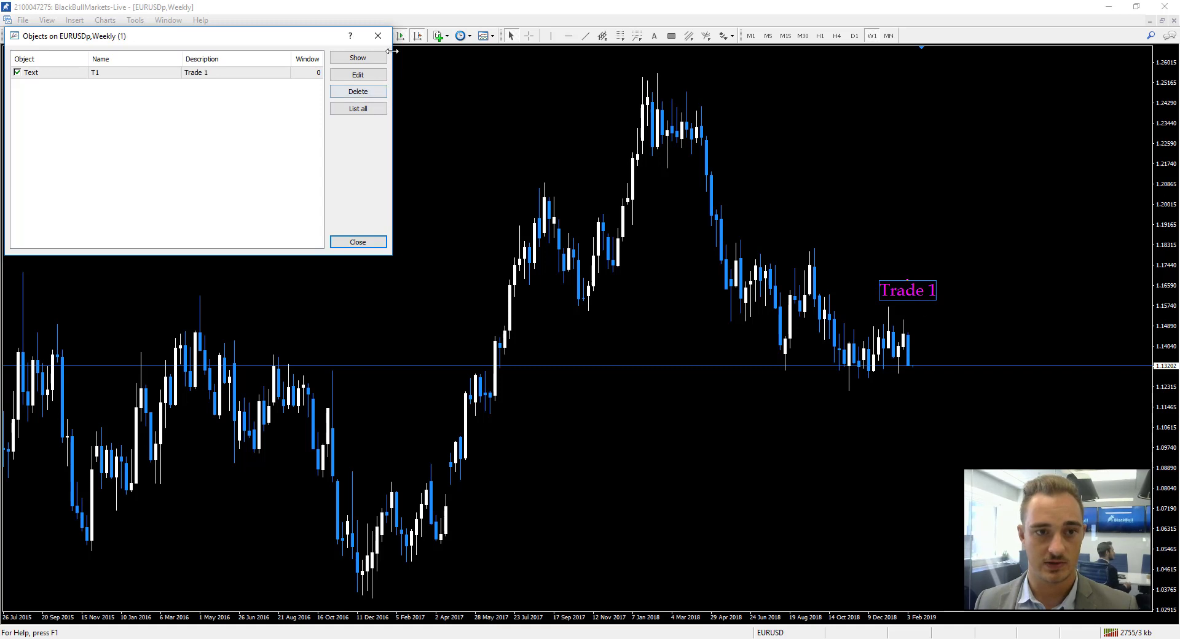
{"action": "left_click", "coordinate": [378, 35]}
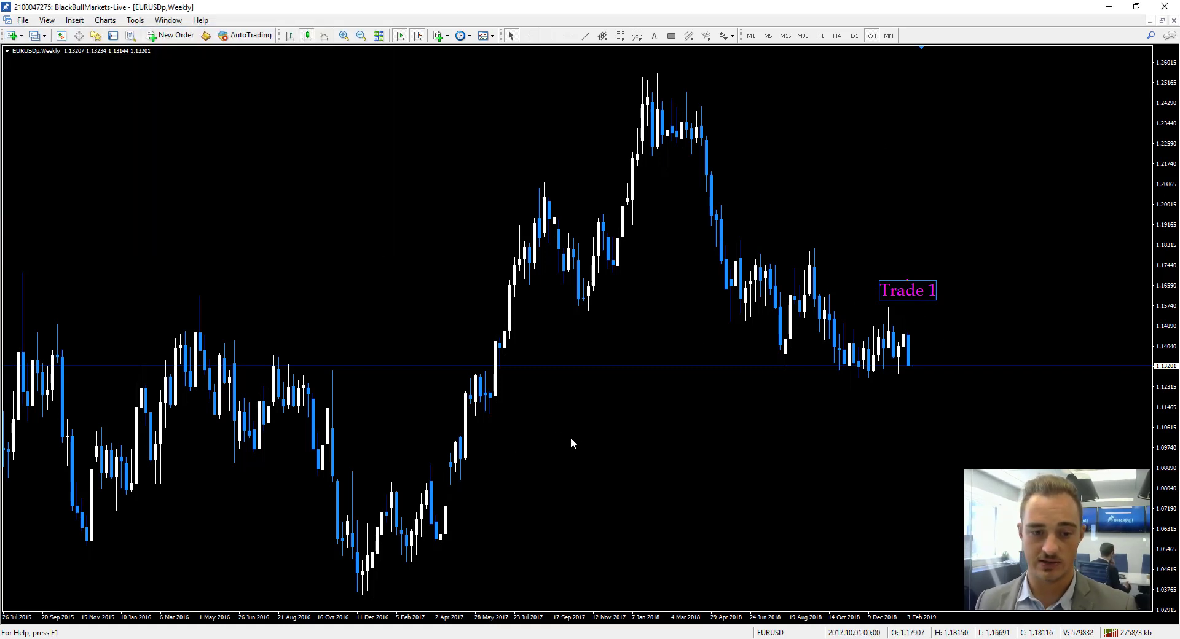
- Move the Trade 1 label to the chart's top-left corner and open the Arrows symbol list
{"action": "left_click_drag", "start_coordinate": [931, 295], "coordinate": [43, 74]}
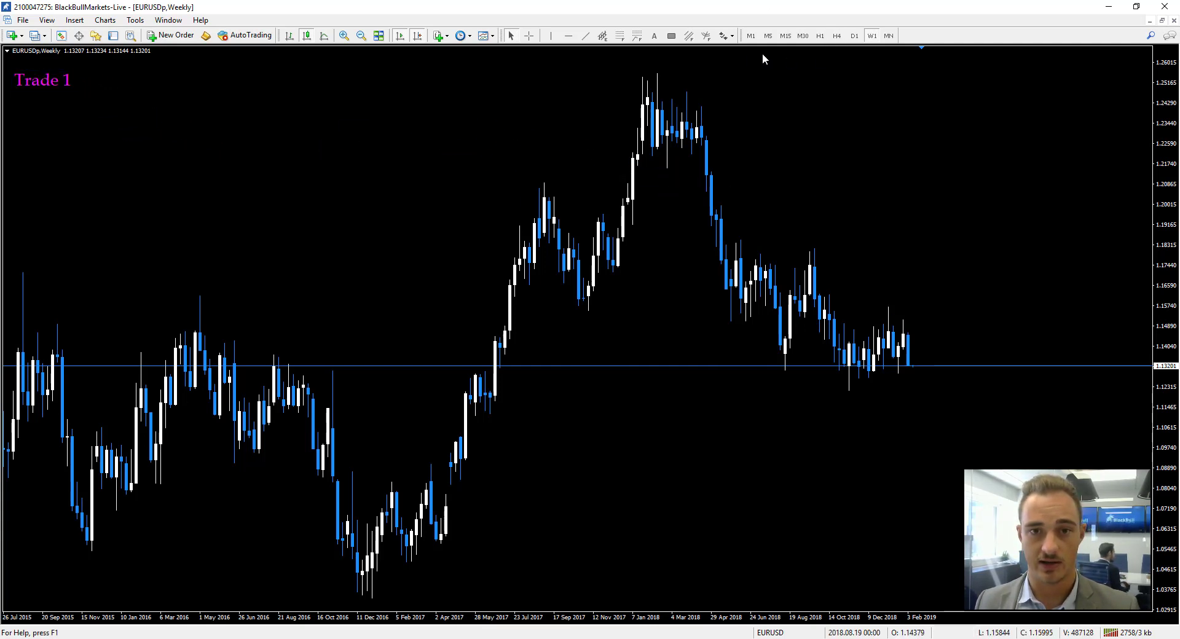
{"action": "left_click", "coordinate": [731, 37]}
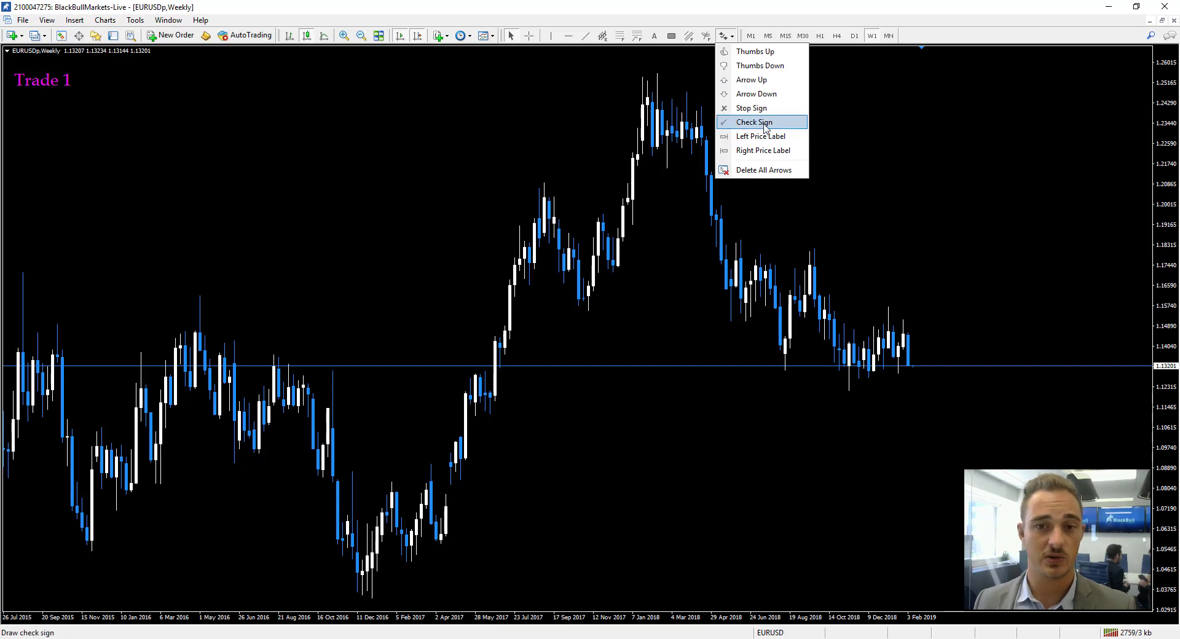
- Place a thumbs-up sign by the latest candle and make it Aqua with the thickest width
{"action": "left_click", "coordinate": [763, 54]}
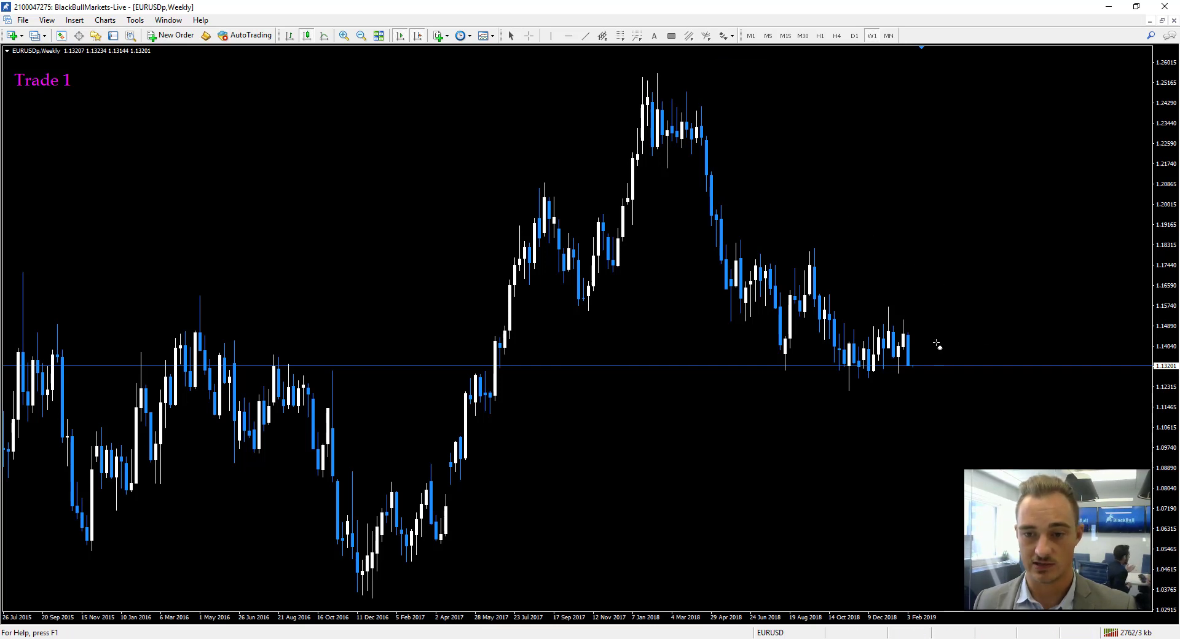
{"action": "left_click", "coordinate": [915, 325]}
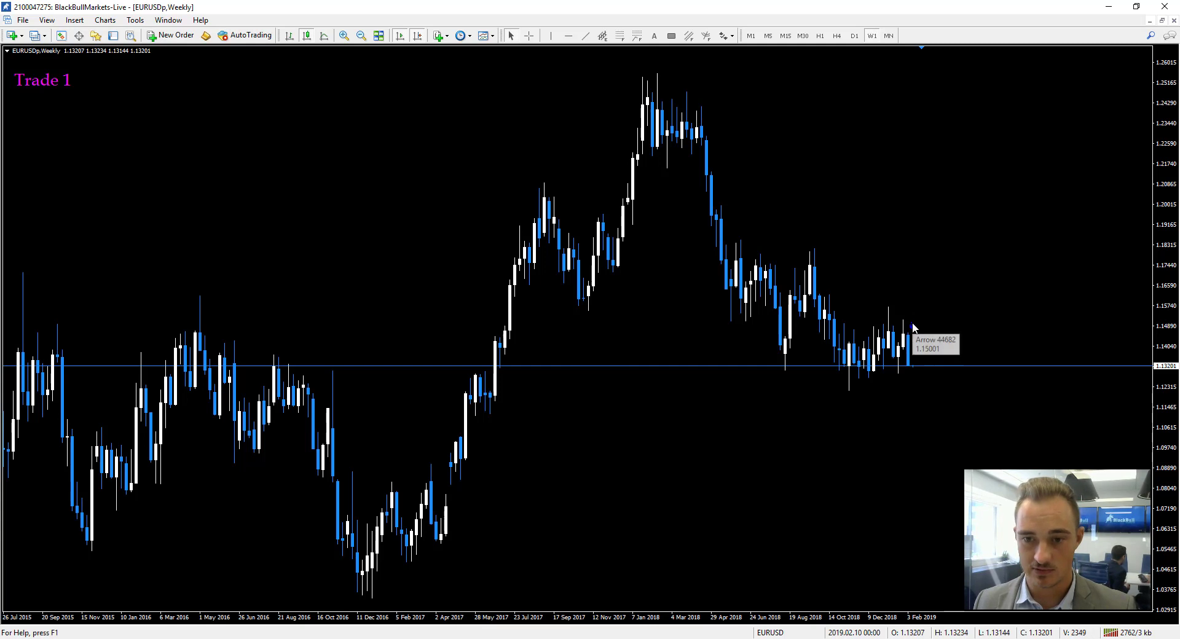
{"action": "right_click", "coordinate": [914, 325]}
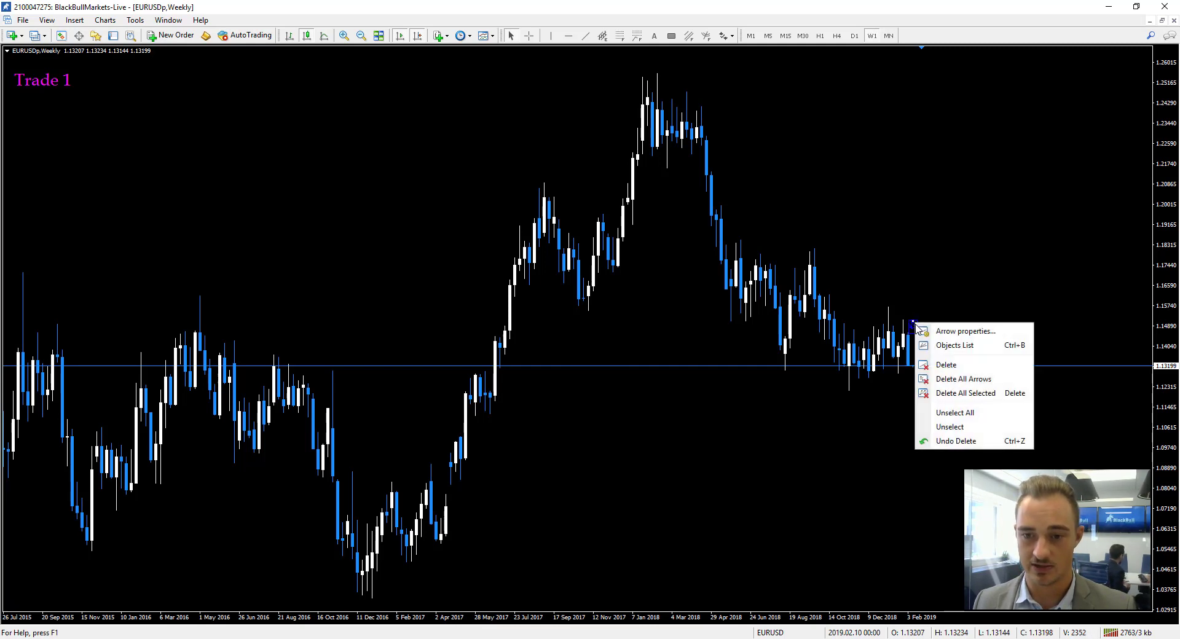
{"action": "left_click", "coordinate": [950, 332]}
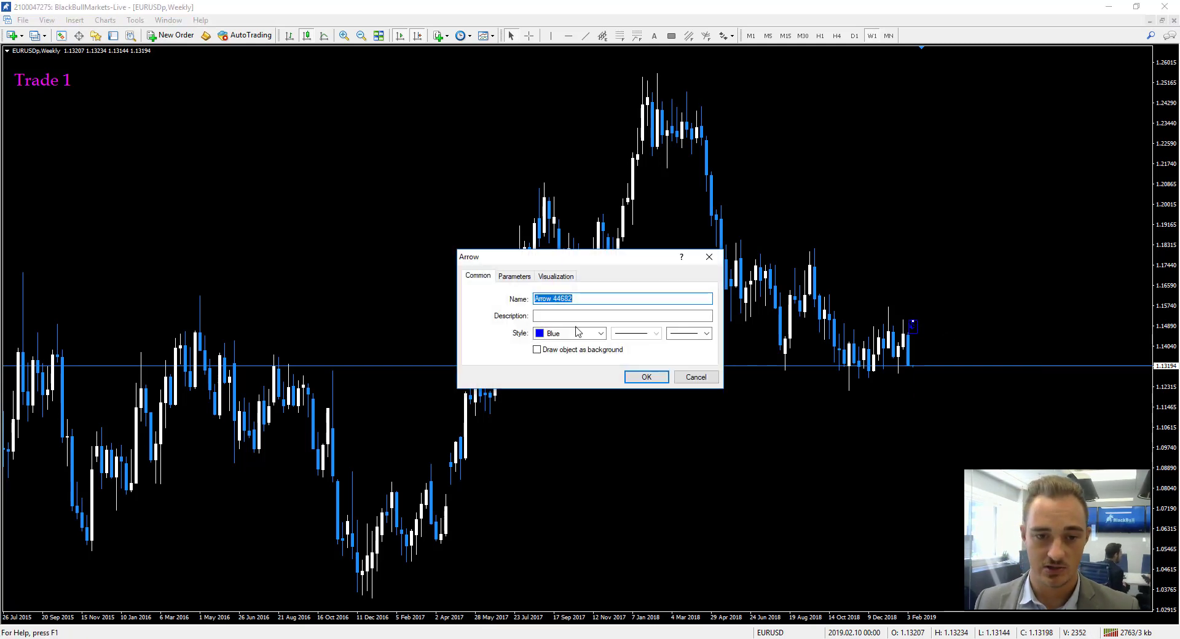
{"action": "left_click", "coordinate": [599, 333]}
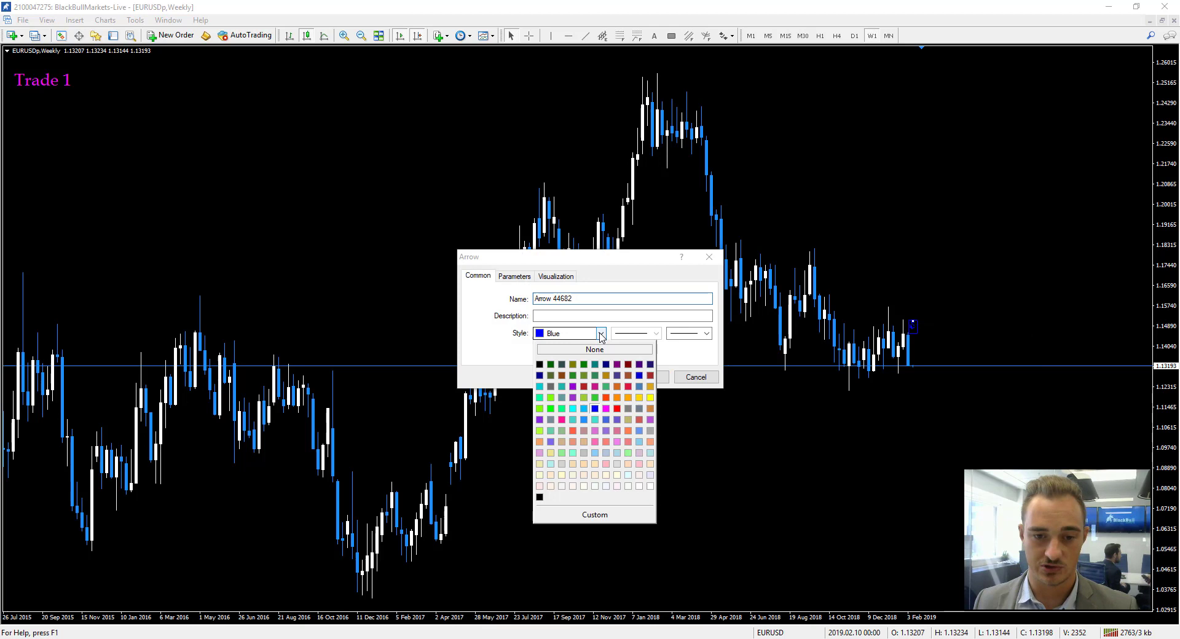
{"action": "left_click", "coordinate": [573, 409]}
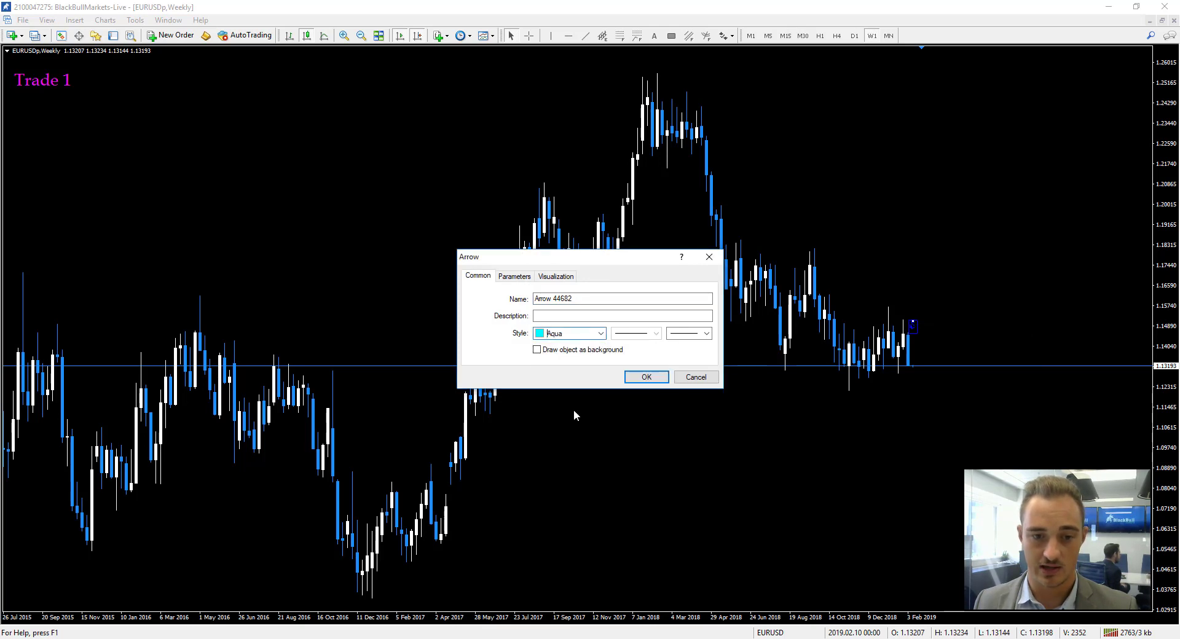
{"action": "left_click", "coordinate": [707, 333]}
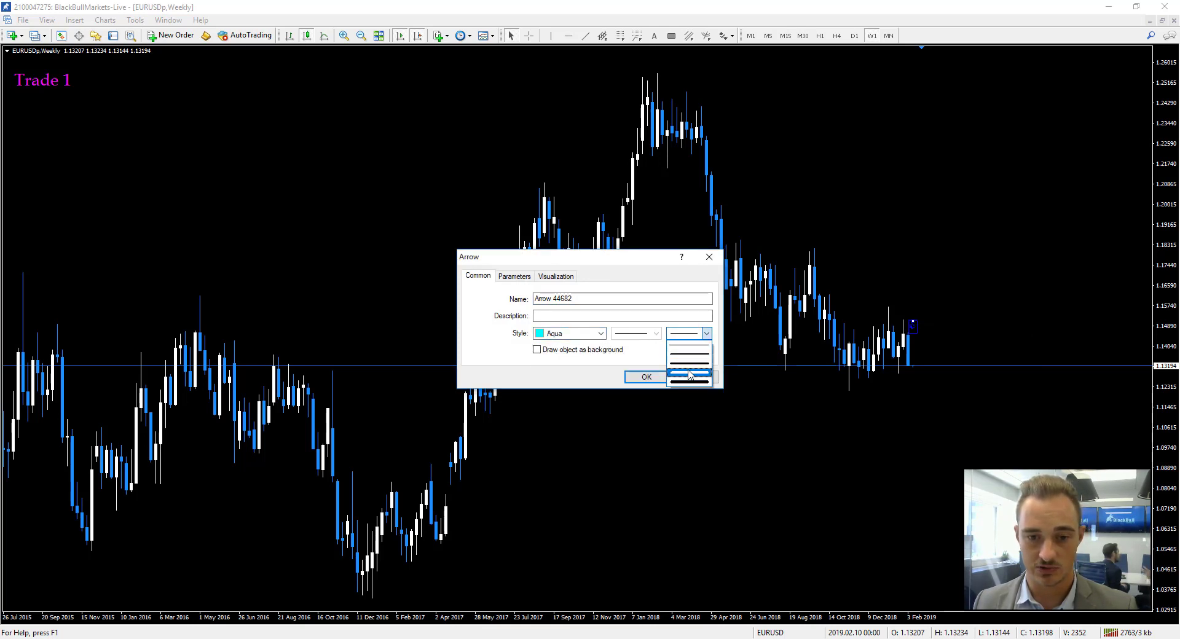
{"action": "left_click", "coordinate": [689, 373]}
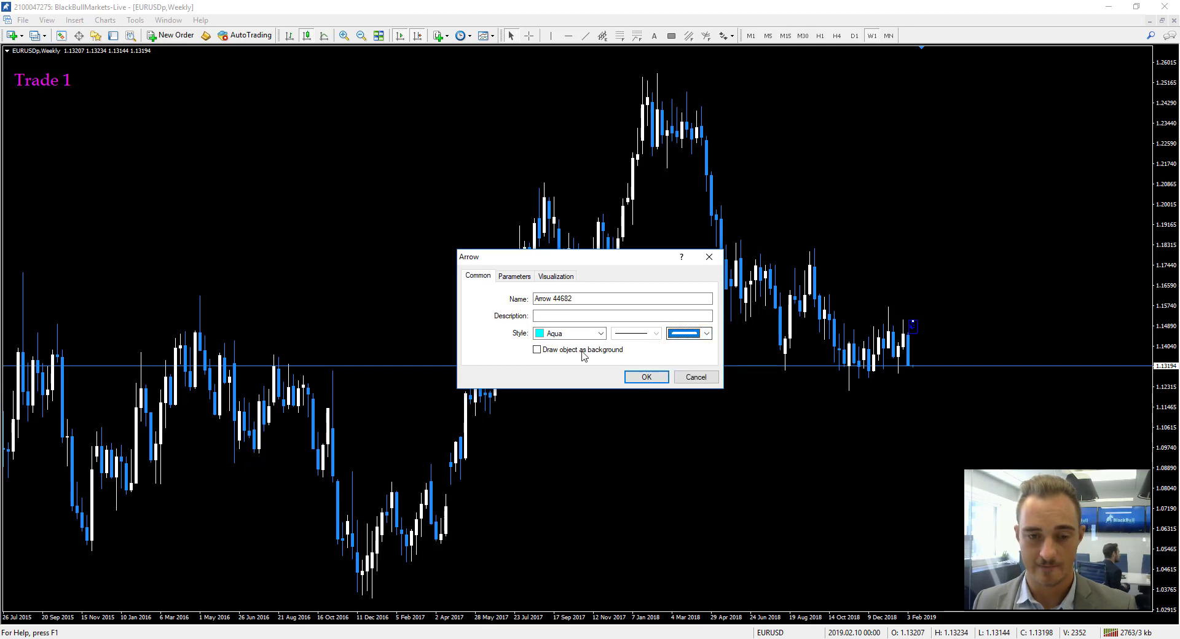
- Clear the arrow's default name to replace it with Up
{"action": "left_click_drag", "start_coordinate": [575, 299], "coordinate": [521, 294]}
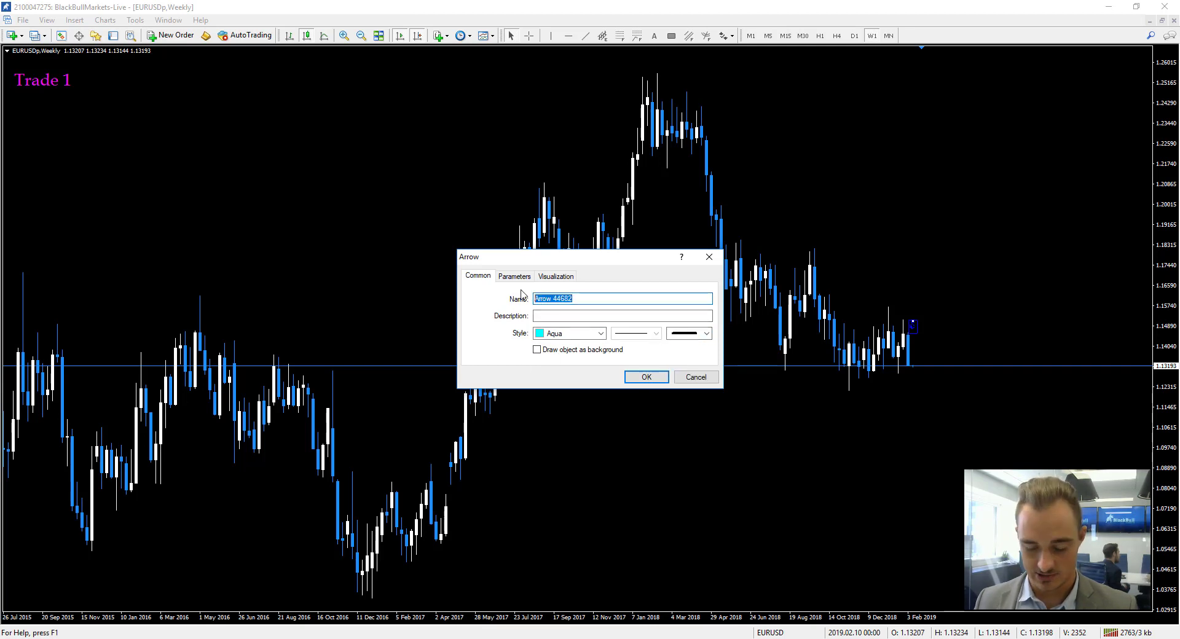
{"action": "key", "text": "BackSpace"}
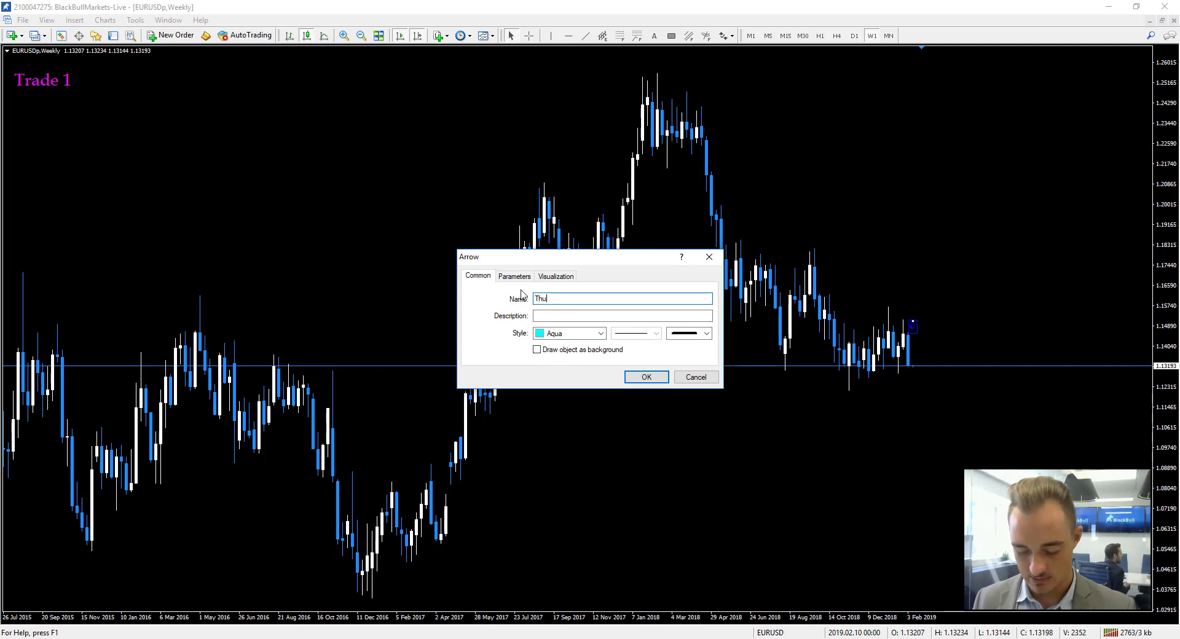
{"action": "key", "text": "BackSpace"}
{"action": "key", "text": "BackSpace"}
{"action": "key", "text": "BackSpace"}
{"action": "key", "text": "BackSpace"}
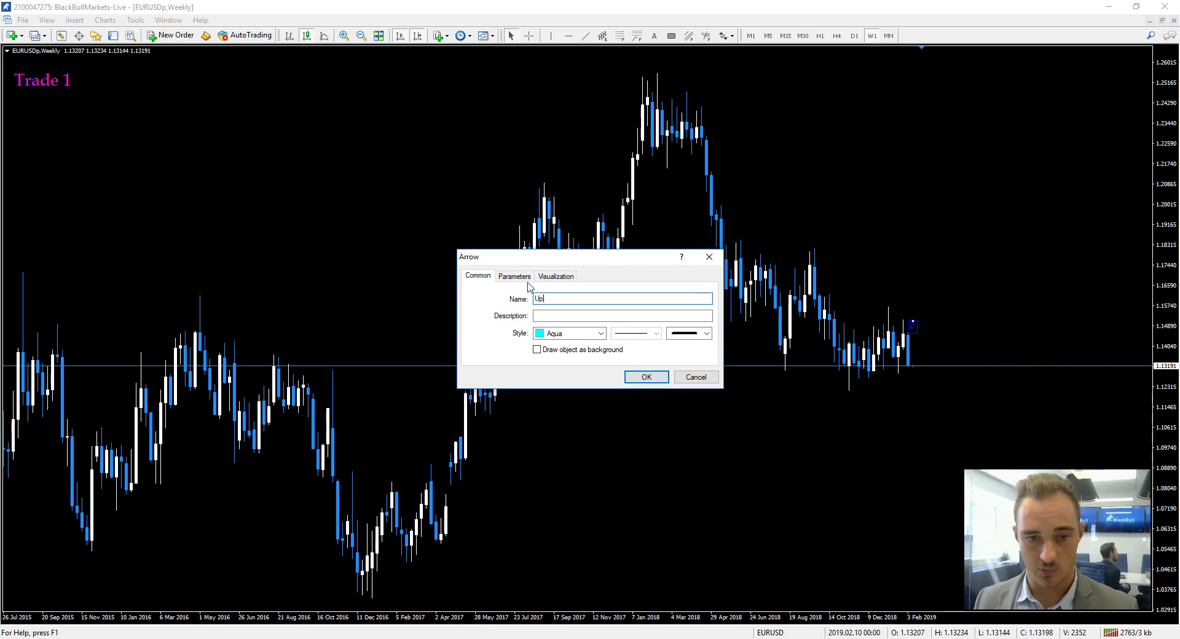
- Apply the Up1 arrow settings, move it under the Trade 1 label, and check the objects list
{"action": "left_click", "coordinate": [647, 377]}
{"action": "left_click_drag", "start_coordinate": [913, 332], "coordinate": [22, 97]}
{"action": "right_click", "coordinate": [128, 110]}
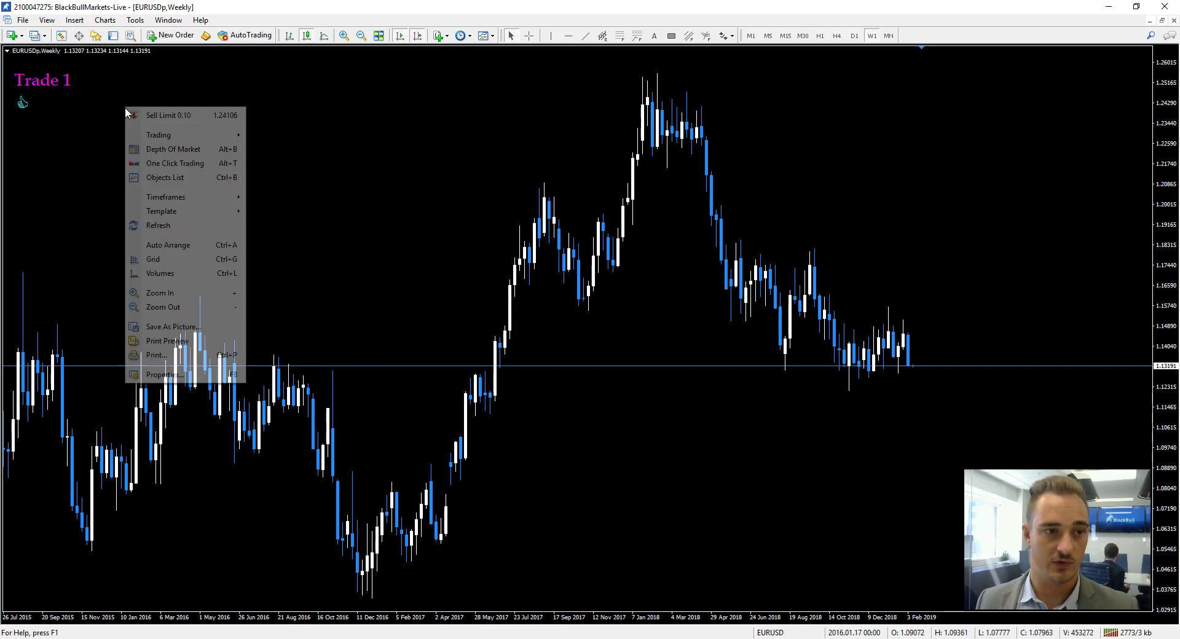
{"action": "left_click", "coordinate": [161, 177]}
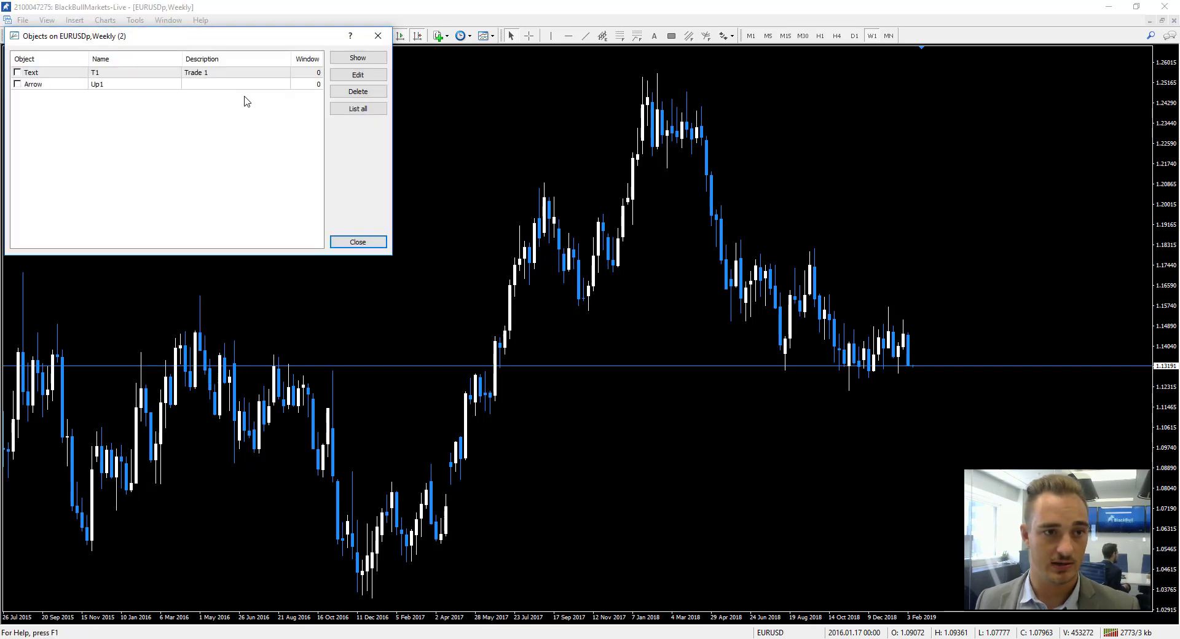
{"action": "left_click", "coordinate": [378, 35]}
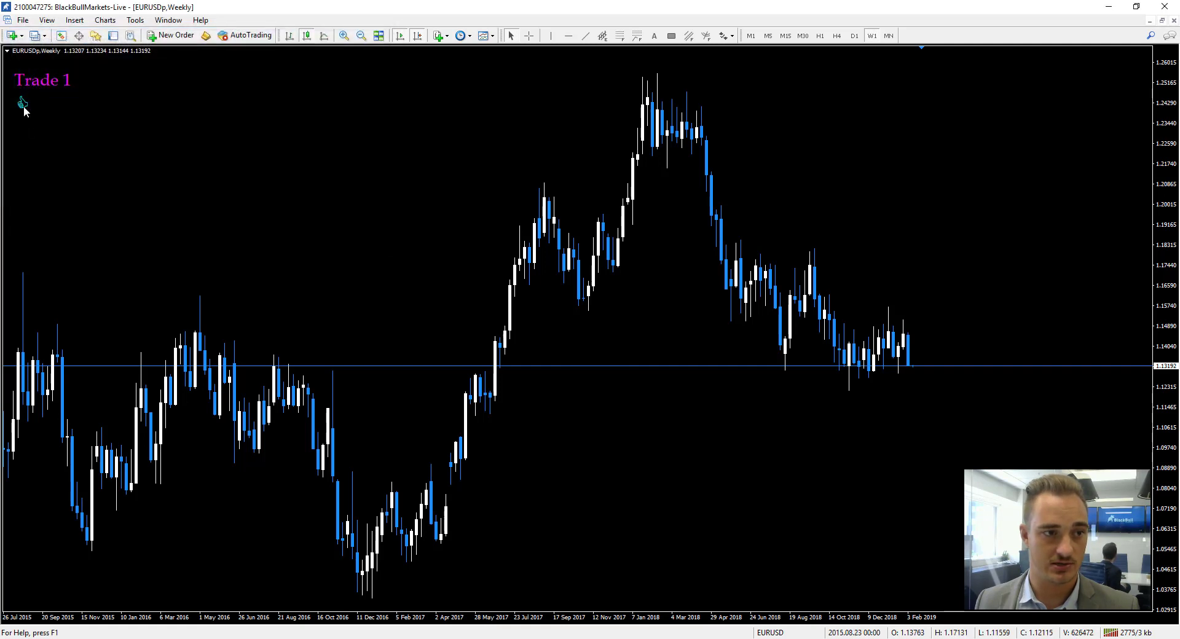
- Give the Up1 thumbs-up arrow the description 'T up'
{"action": "right_click", "coordinate": [26, 108]}
{"action": "left_click", "coordinate": [59, 110]}
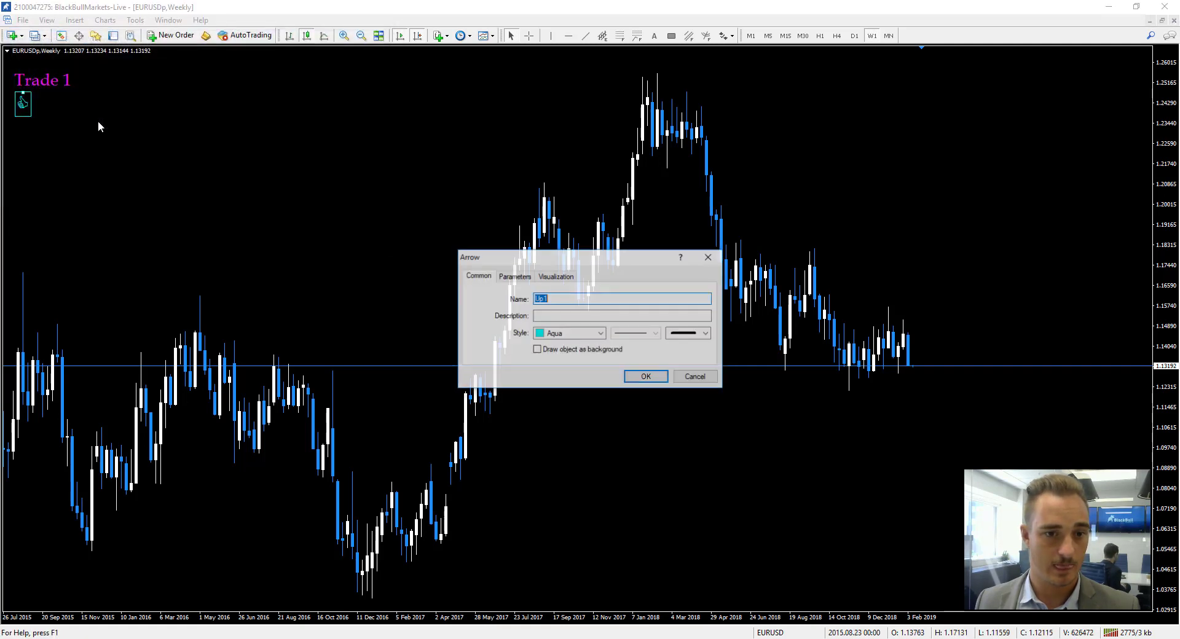
{"action": "left_click", "coordinate": [549, 318]}
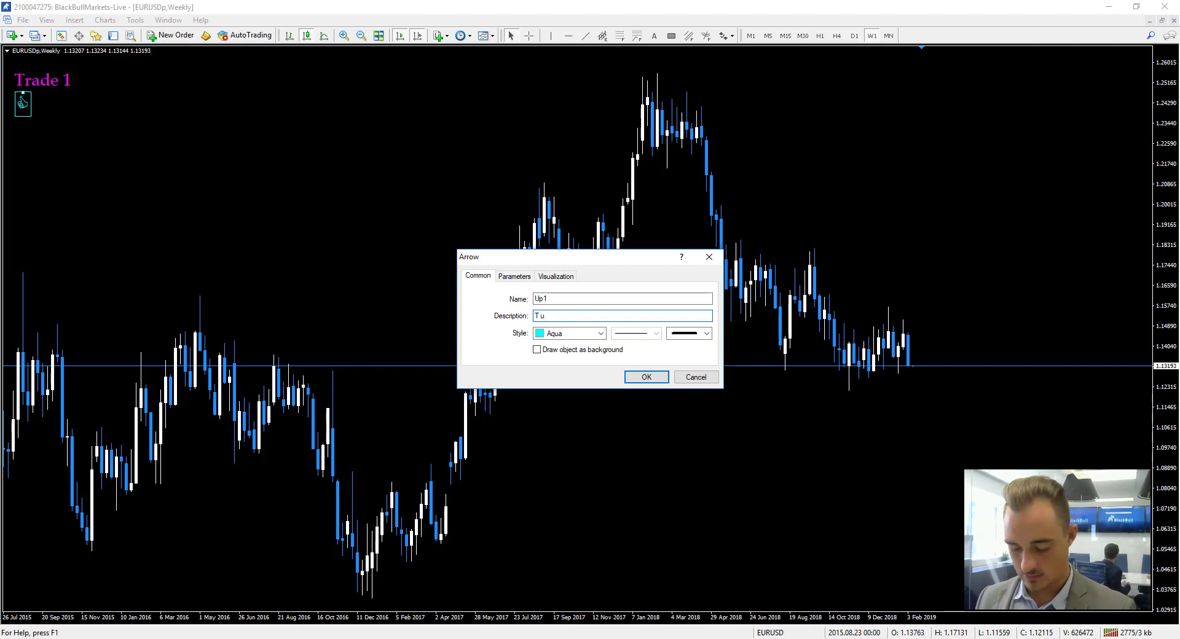
{"action": "left_click", "coordinate": [646, 378]}
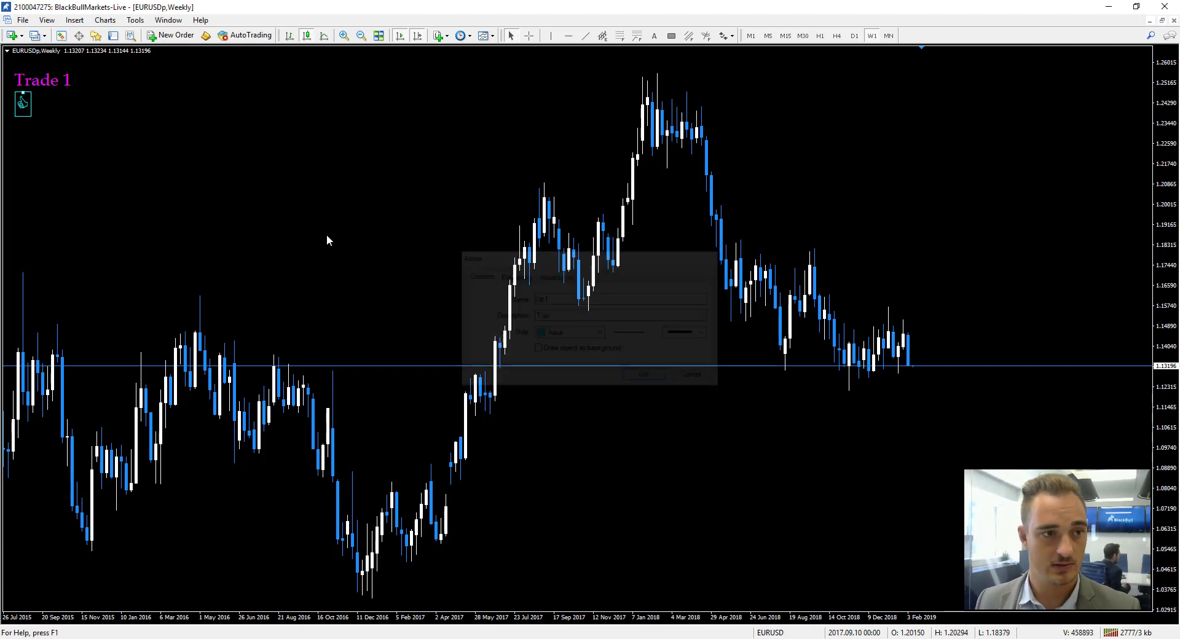
{"action": "right_click", "coordinate": [26, 112]}
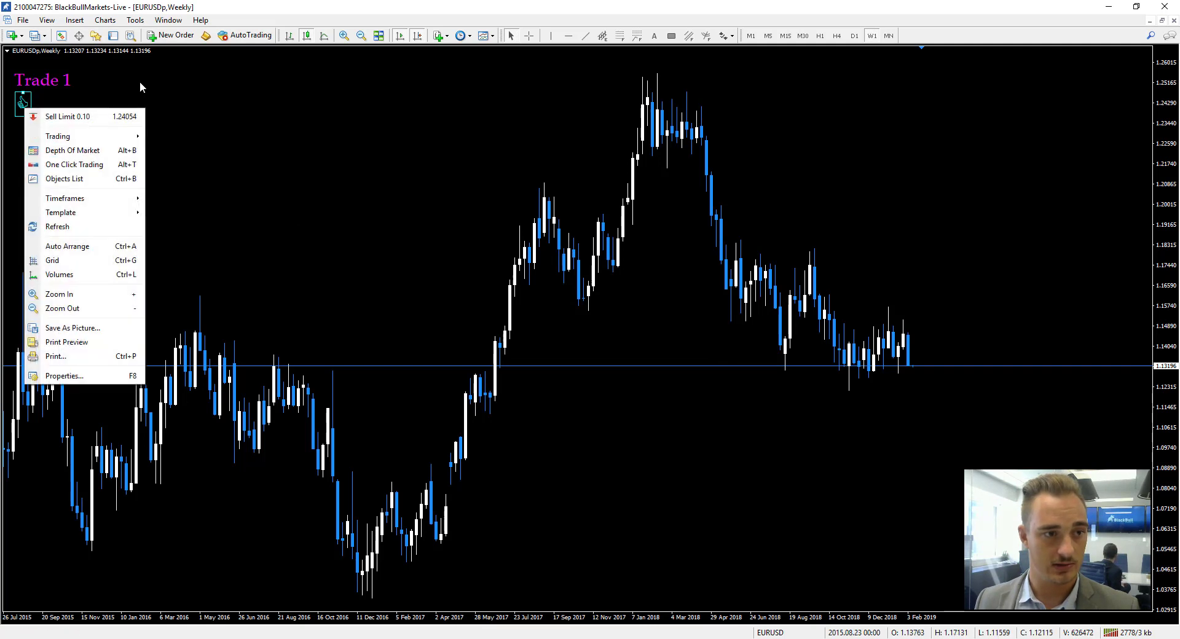
{"action": "scroll", "coordinate": [39, 98], "scroll_direction": "up", "scroll_amount": 3}
{"action": "double_click", "coordinate": [134, 104]}
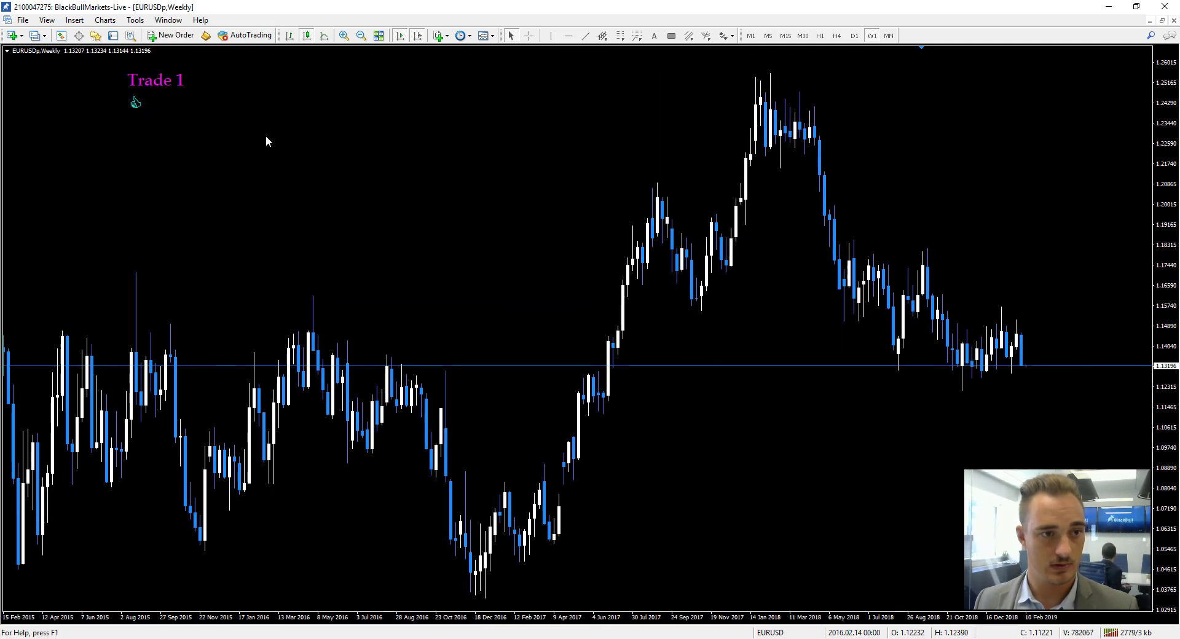
{"action": "scroll", "coordinate": [295, 203], "scroll_direction": "down", "scroll_amount": 3}
{"action": "right_click", "coordinate": [359, 134]}
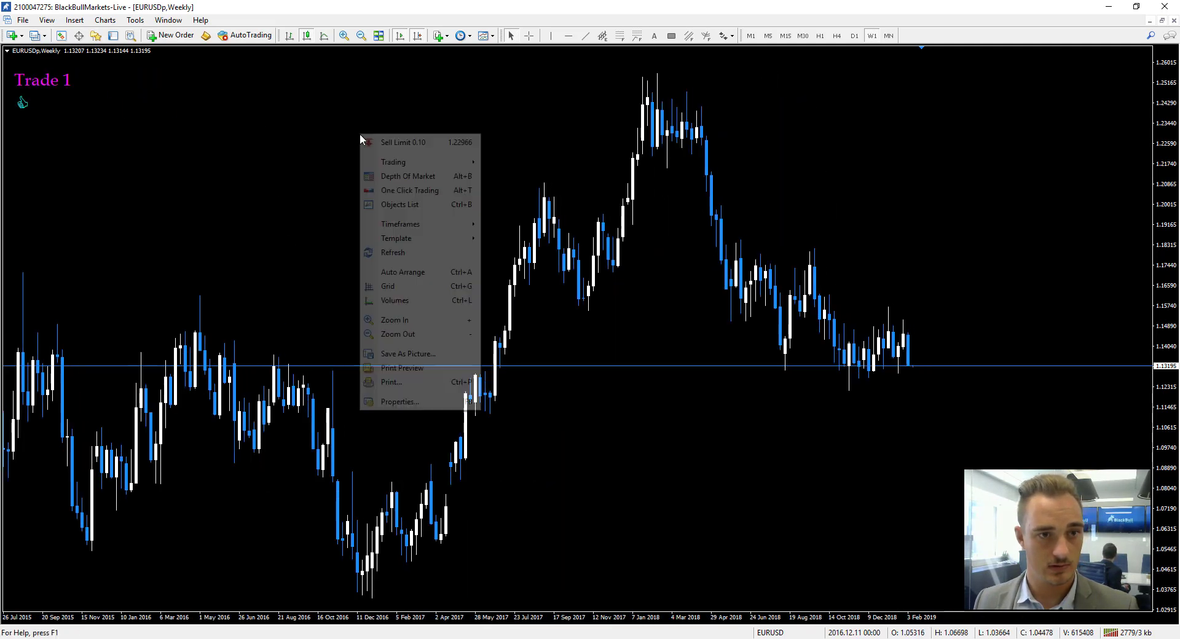
{"action": "left_click", "coordinate": [418, 204]}
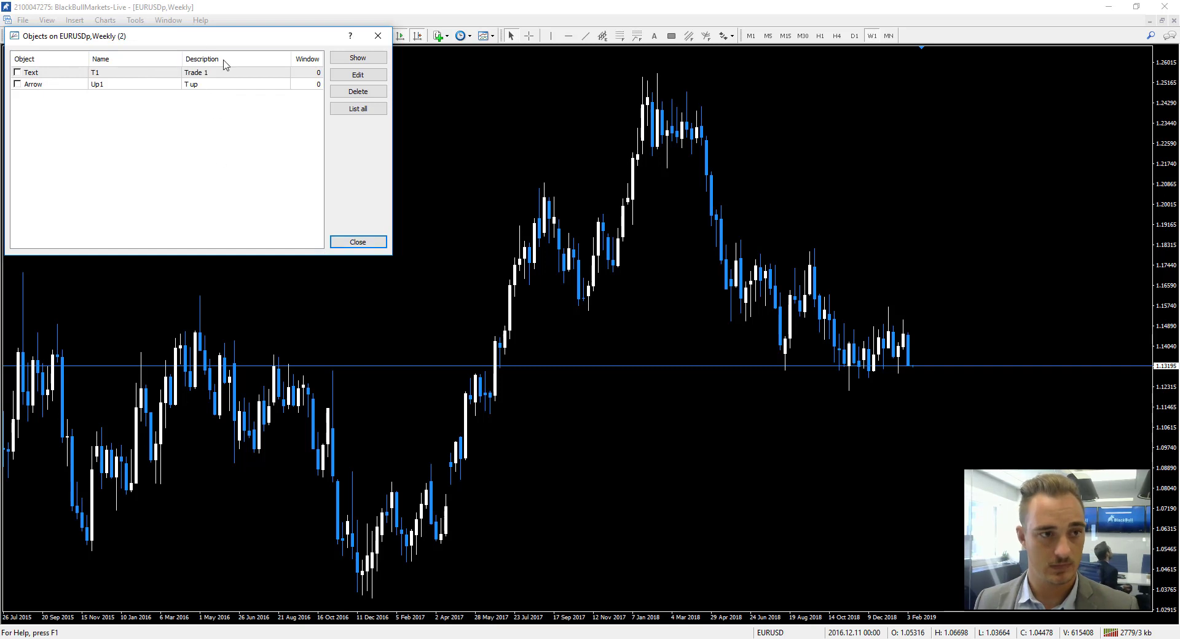
{"action": "left_click", "coordinate": [355, 246]}
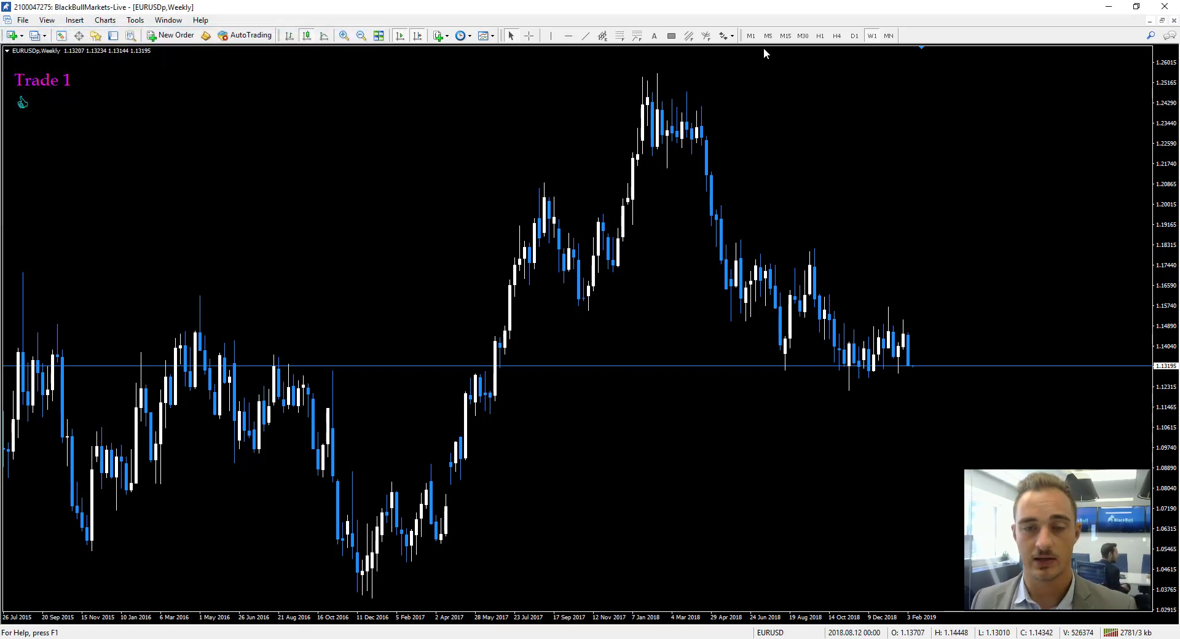
- Place a down arrow near the latest bars and make it red with the thickest width
{"action": "left_click", "coordinate": [728, 37]}
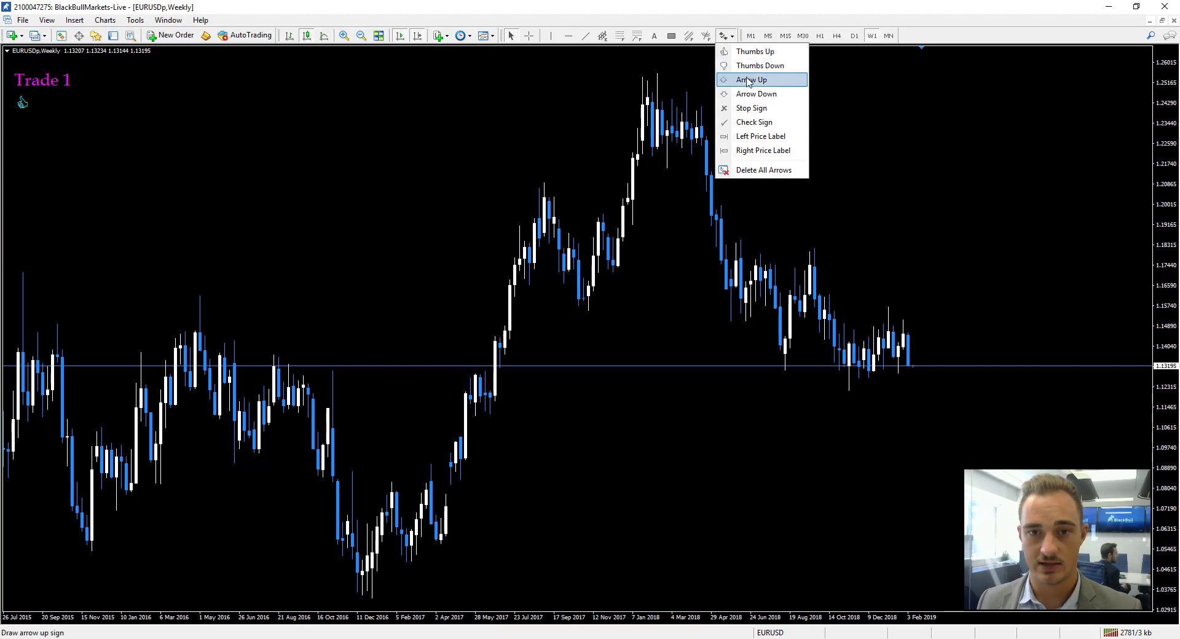
{"action": "left_click", "coordinate": [746, 97]}
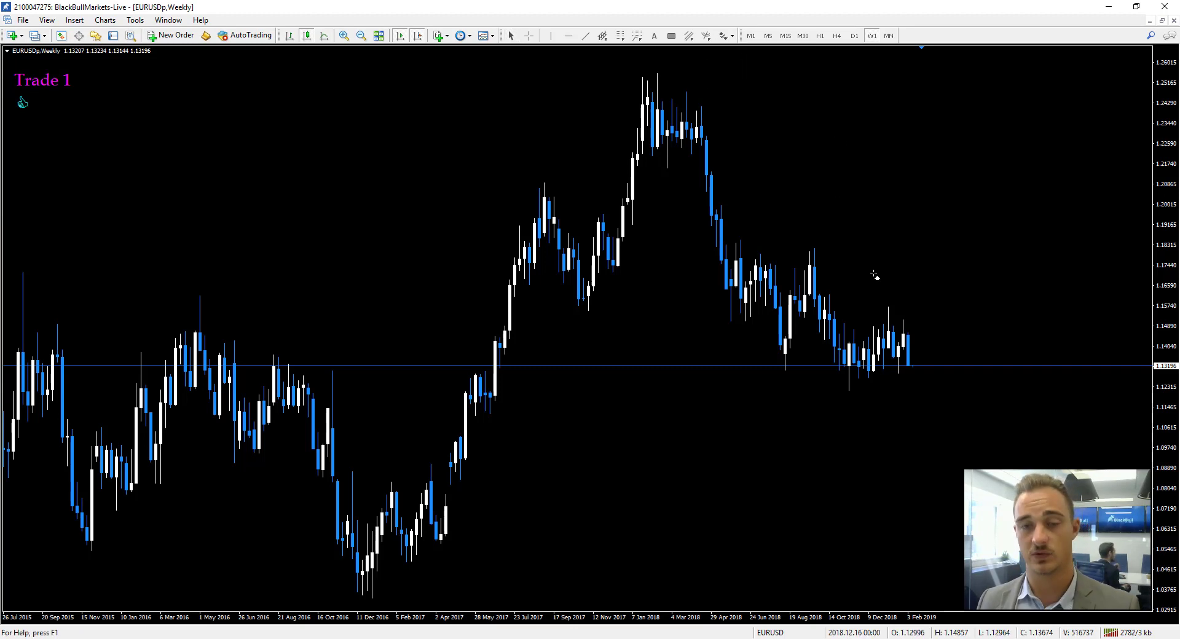
{"action": "left_click", "coordinate": [923, 323]}
{"action": "right_click", "coordinate": [923, 333]}
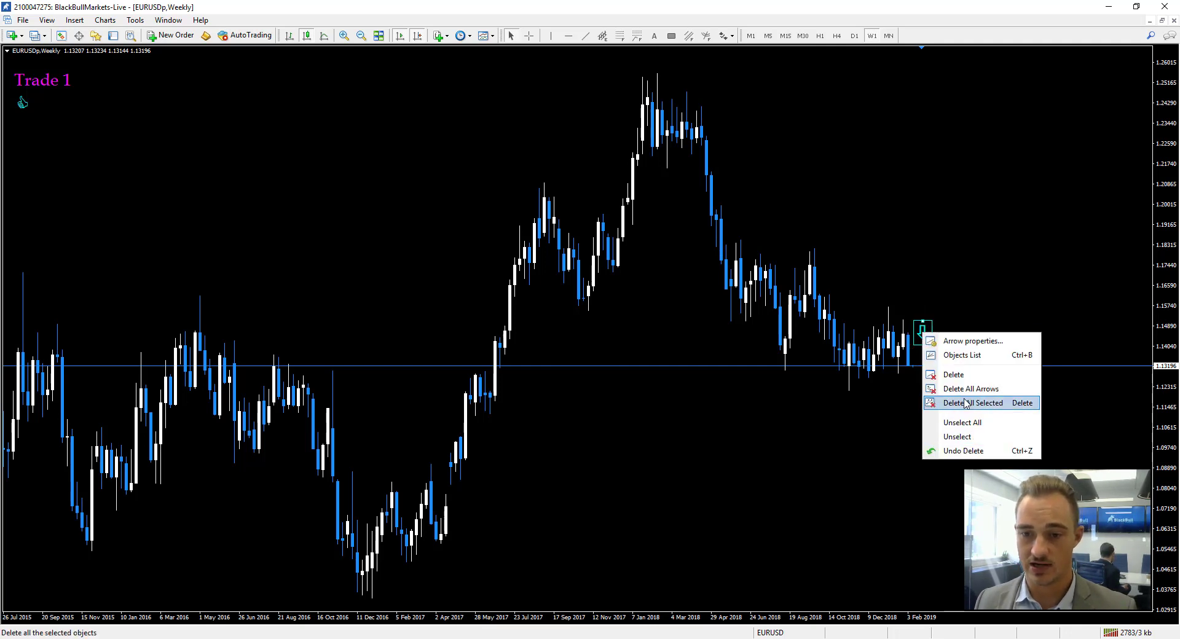
{"action": "left_click", "coordinate": [976, 343]}
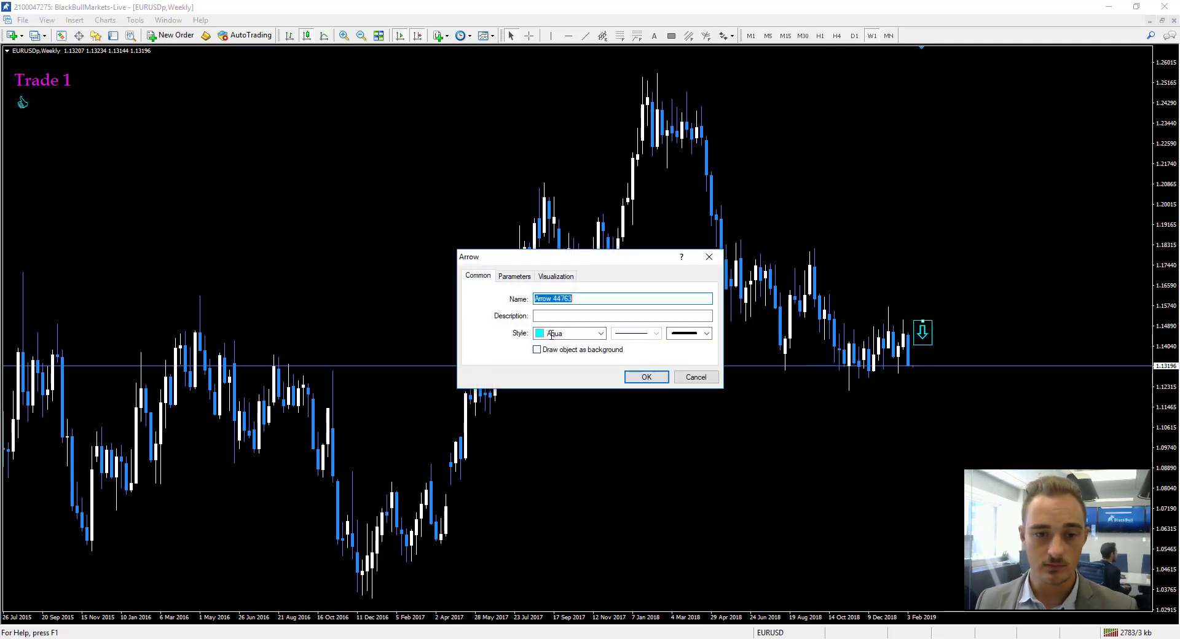
{"action": "left_click", "coordinate": [601, 334]}
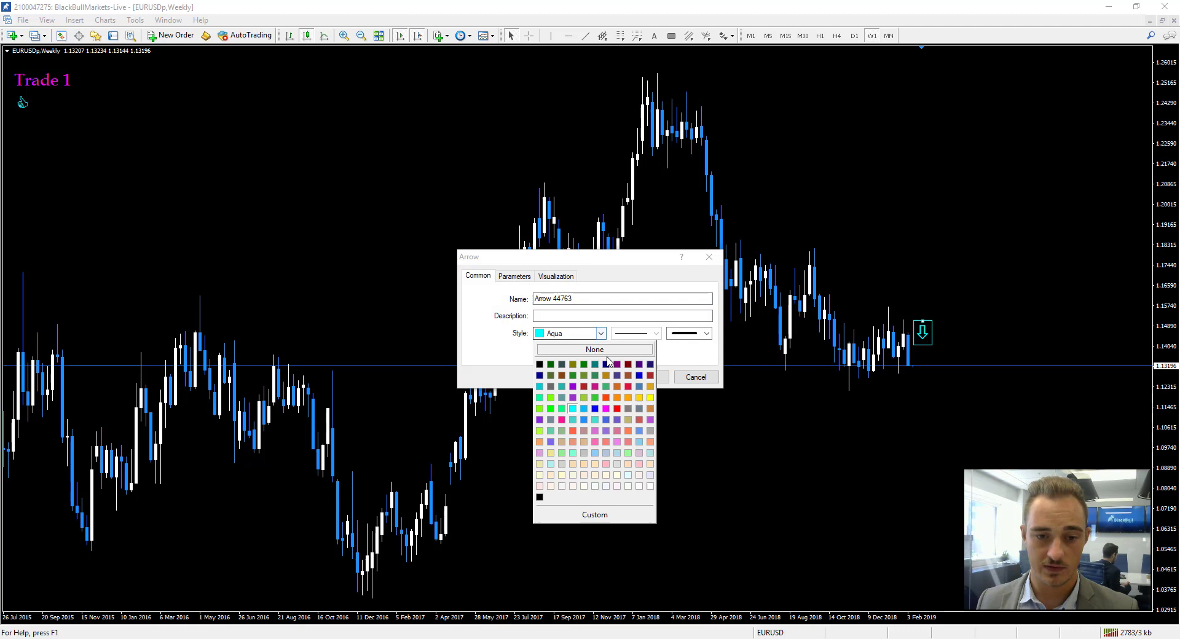
{"action": "left_click", "coordinate": [620, 416]}
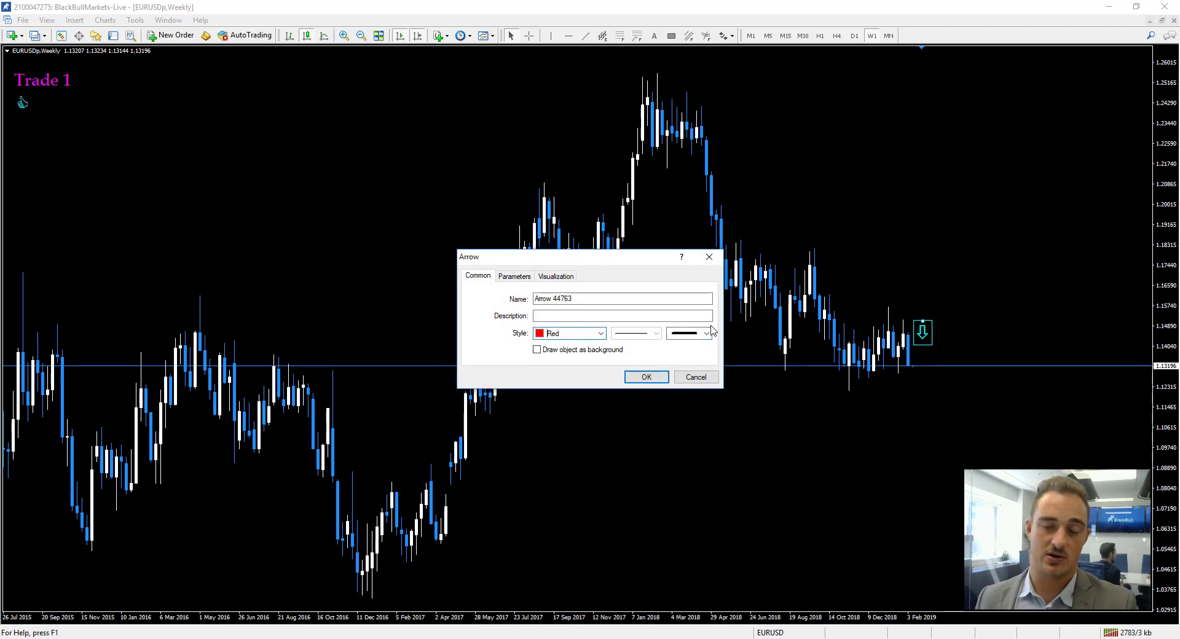
{"action": "left_click", "coordinate": [707, 333]}
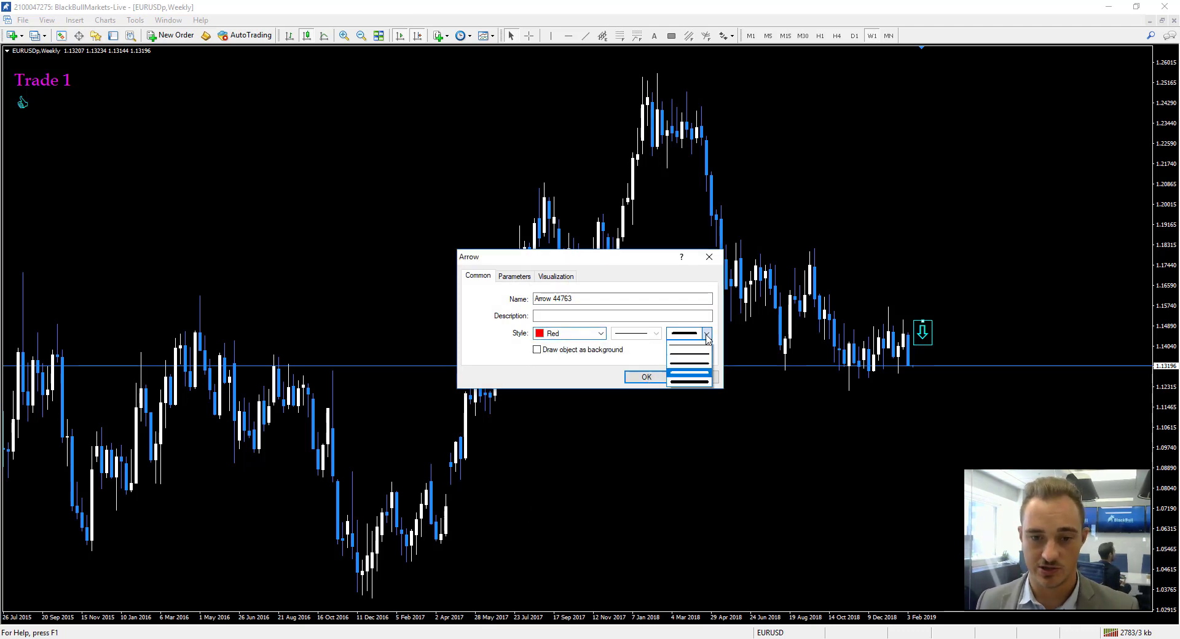
{"action": "left_click", "coordinate": [690, 386]}
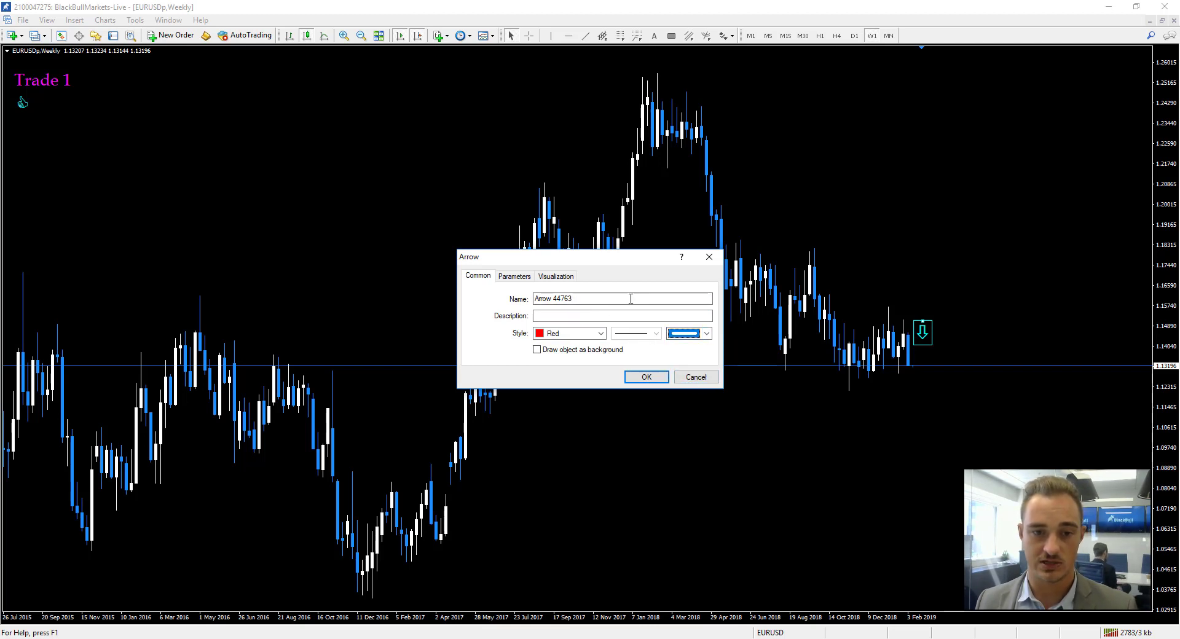
- Describe the down arrow as 'Trade Short' and move it below the thumbs-up
{"action": "left_click", "coordinate": [570, 315]}
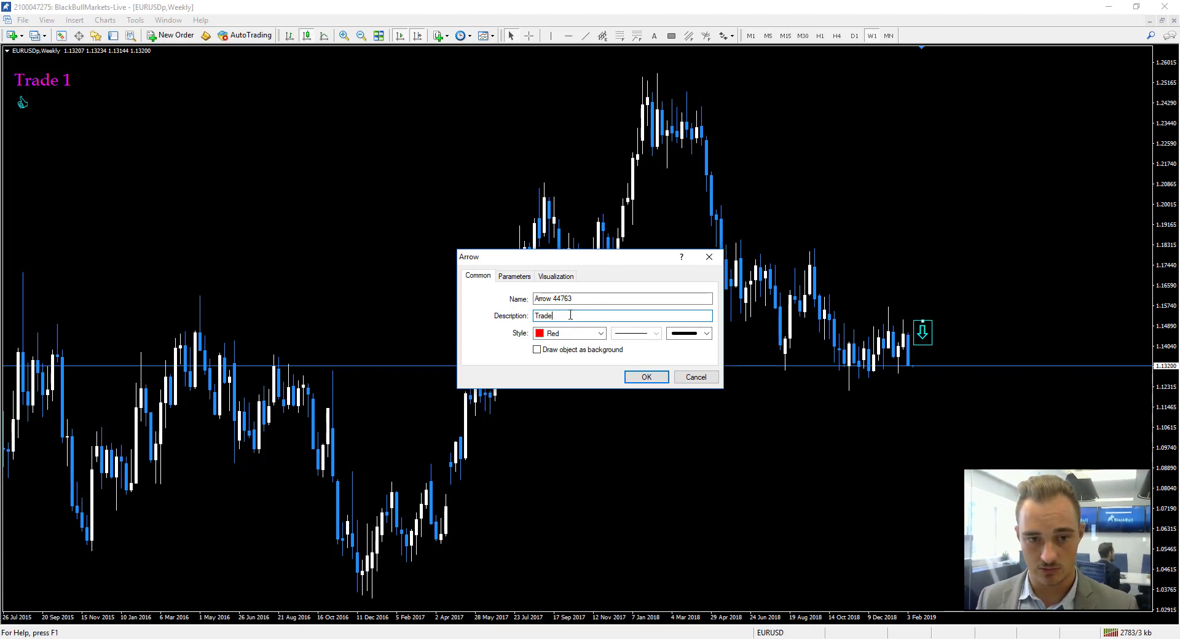
{"action": "type", "text": "Short"}
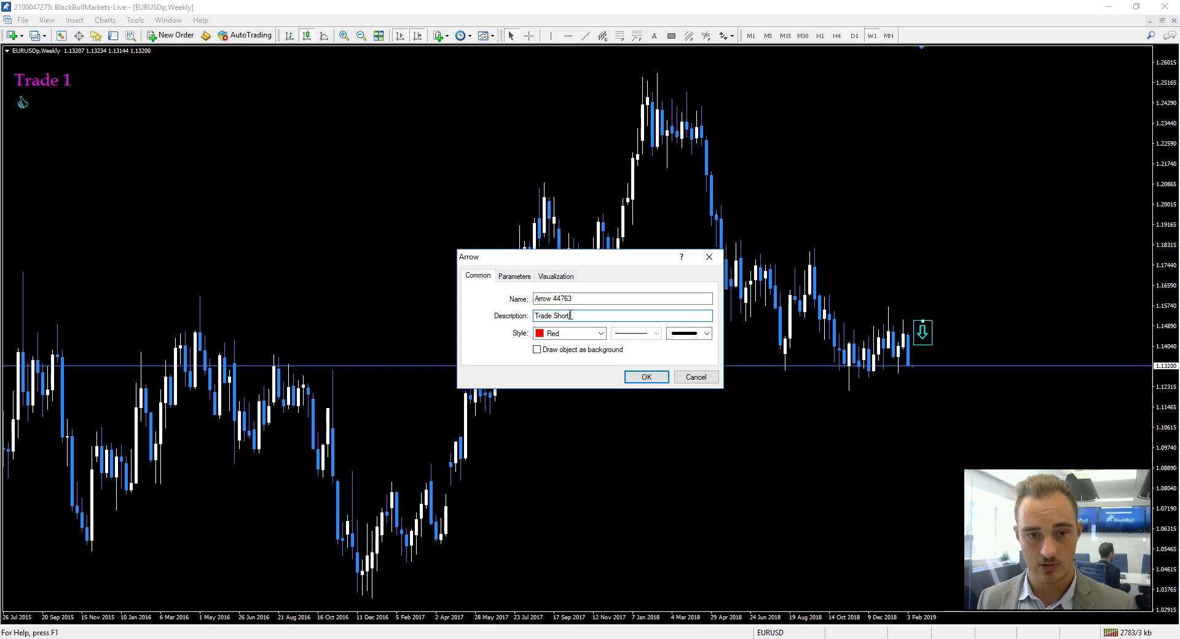
{"action": "left_click", "coordinate": [645, 377]}
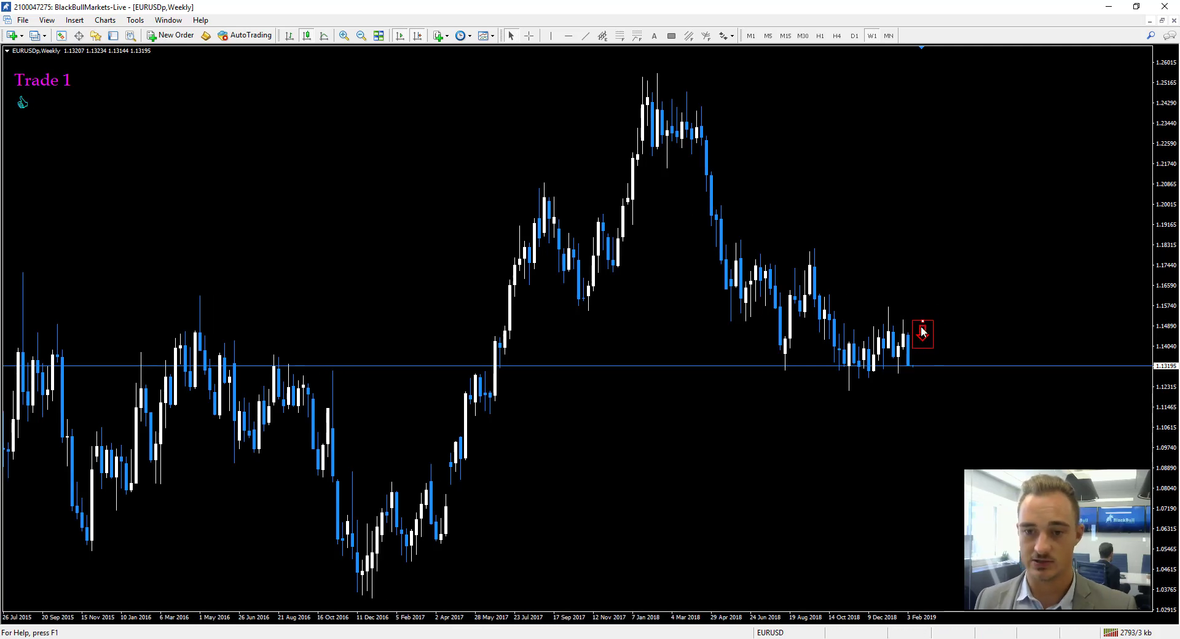
{"action": "mouse_move", "coordinate": [925, 326]}
{"action": "left_click_drag", "start_coordinate": [925, 326], "coordinate": [23, 122]}
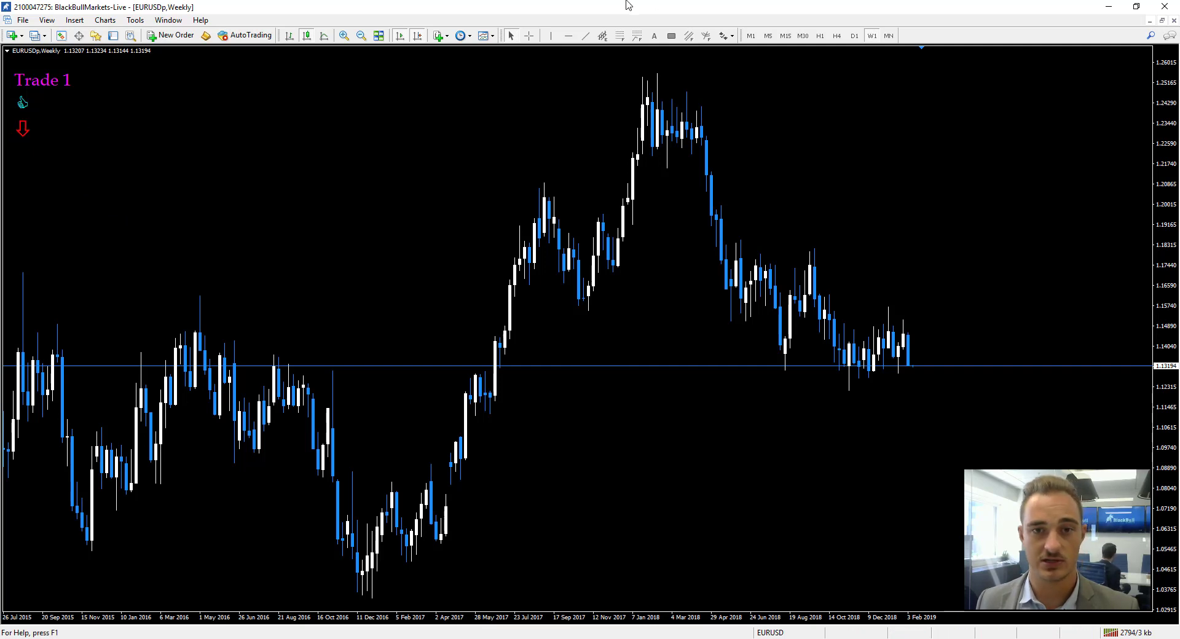
- Place a stop sign near the latest candles
{"action": "left_click", "coordinate": [726, 36]}
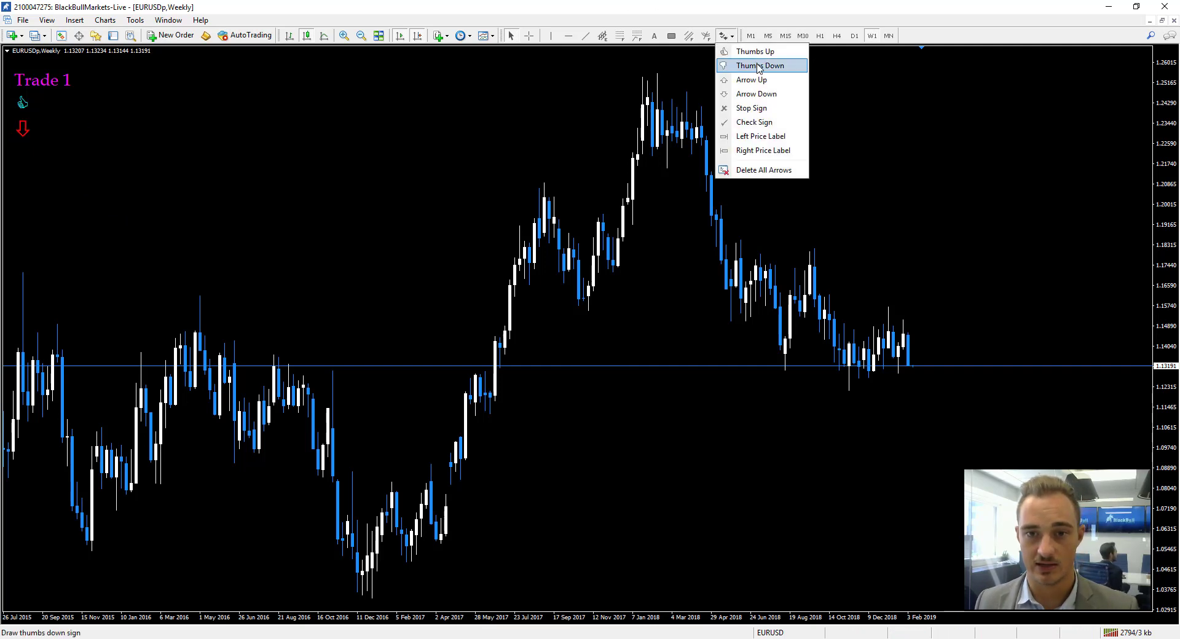
{"action": "left_click", "coordinate": [749, 109]}
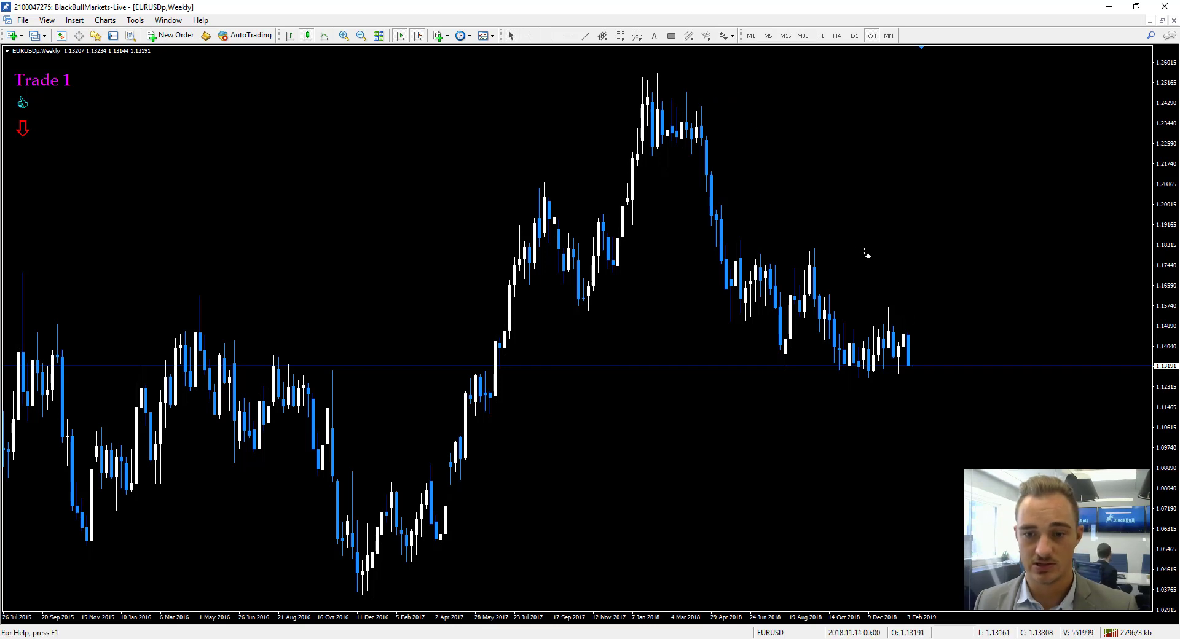
{"action": "mouse_move", "coordinate": [939, 332]}
{"action": "left_mouse_down"}
{"action": "mouse_move", "coordinate": [930, 324]}
{"action": "mouse_move", "coordinate": [925, 348]}
{"action": "left_mouse_up"}
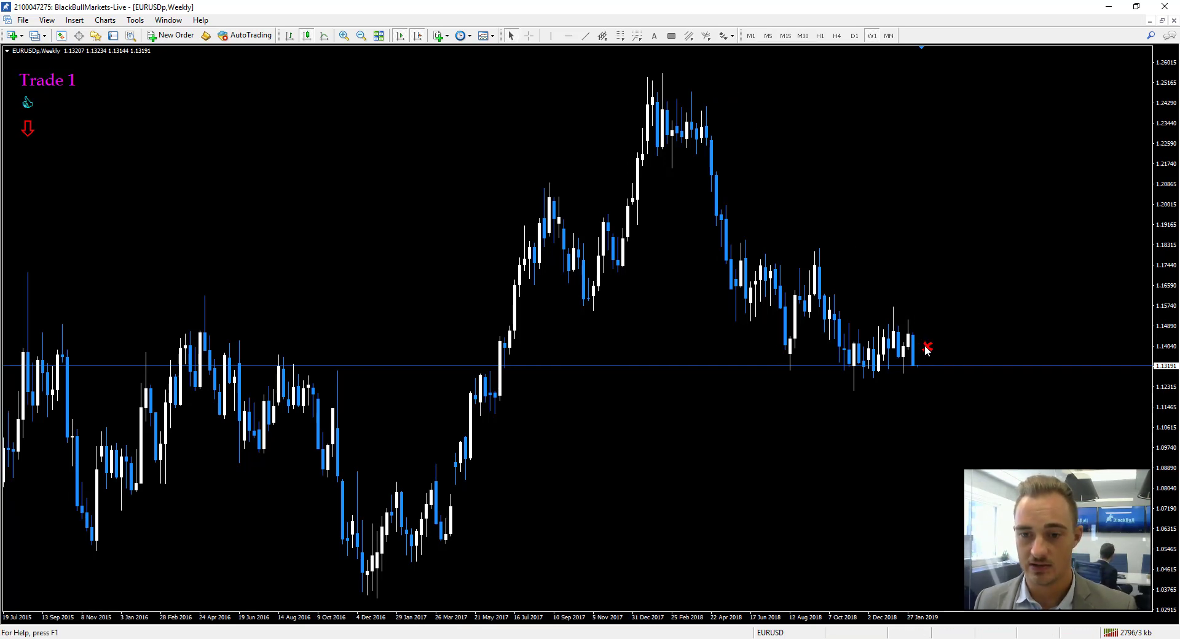
{"action": "right_click", "coordinate": [926, 347]}
{"action": "left_click", "coordinate": [977, 351]}
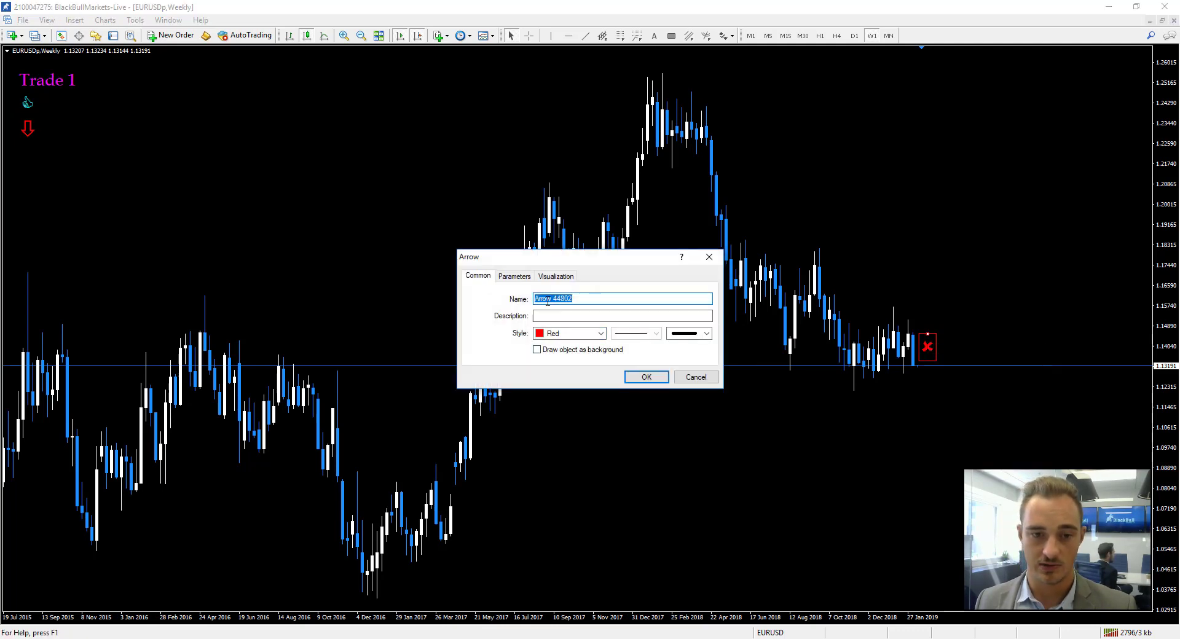
- Describe the stop sign 'Ex', colour it DarkViolet, and move it under the red arrow
{"action": "left_click", "coordinate": [565, 315]}
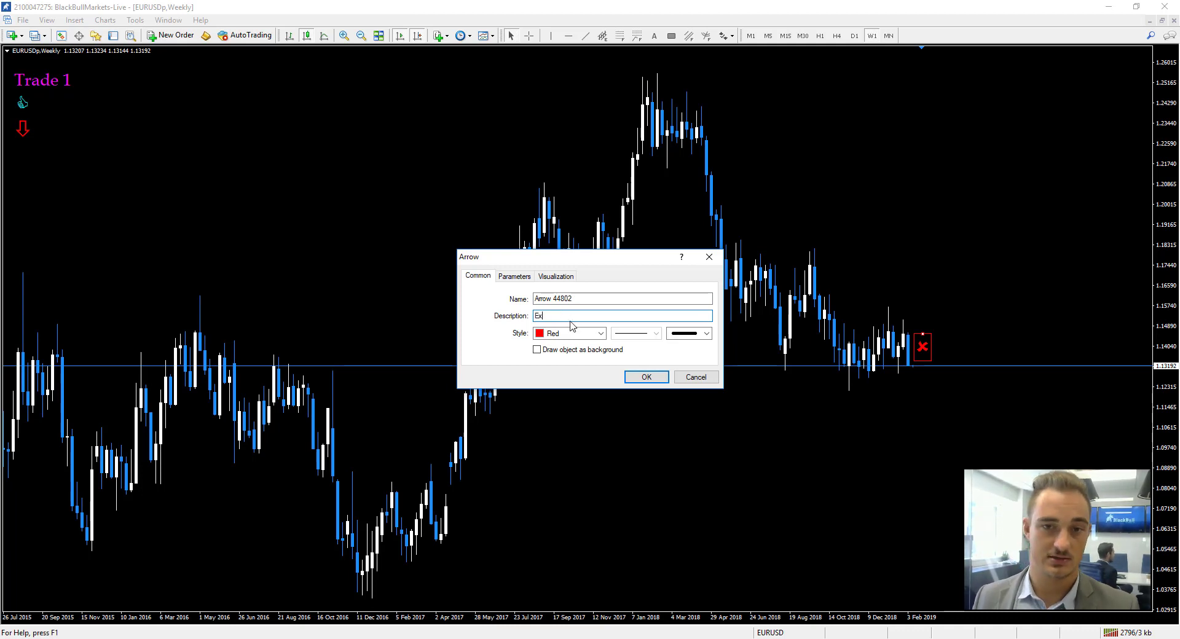
{"action": "double_click", "coordinate": [601, 334]}
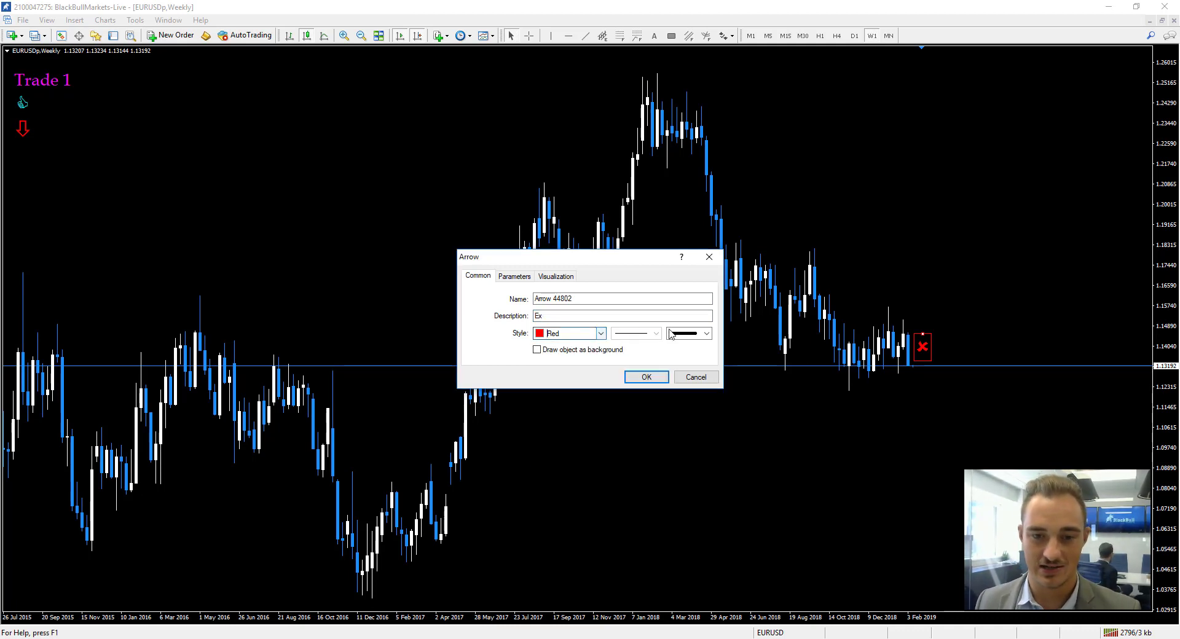
{"action": "left_click", "coordinate": [707, 334]}
{"action": "left_click", "coordinate": [706, 333]}
{"action": "left_click", "coordinate": [600, 334]}
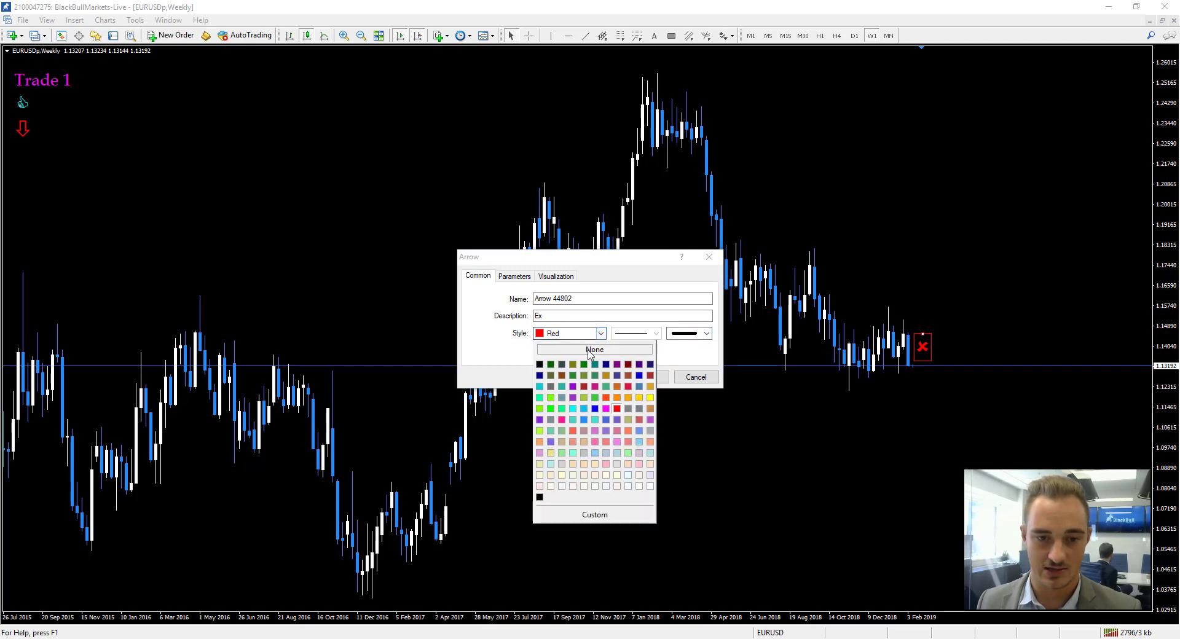
{"action": "left_click", "coordinate": [576, 387]}
{"action": "left_click", "coordinate": [657, 376]}
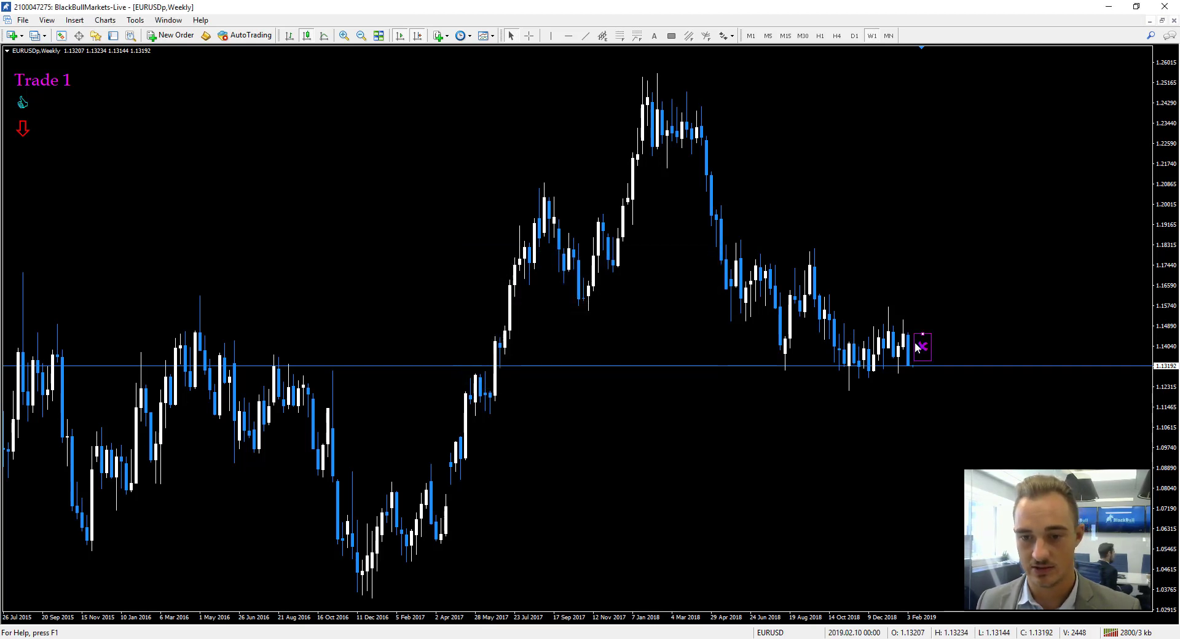
{"action": "left_click_drag", "start_coordinate": [922, 338], "coordinate": [26, 149]}
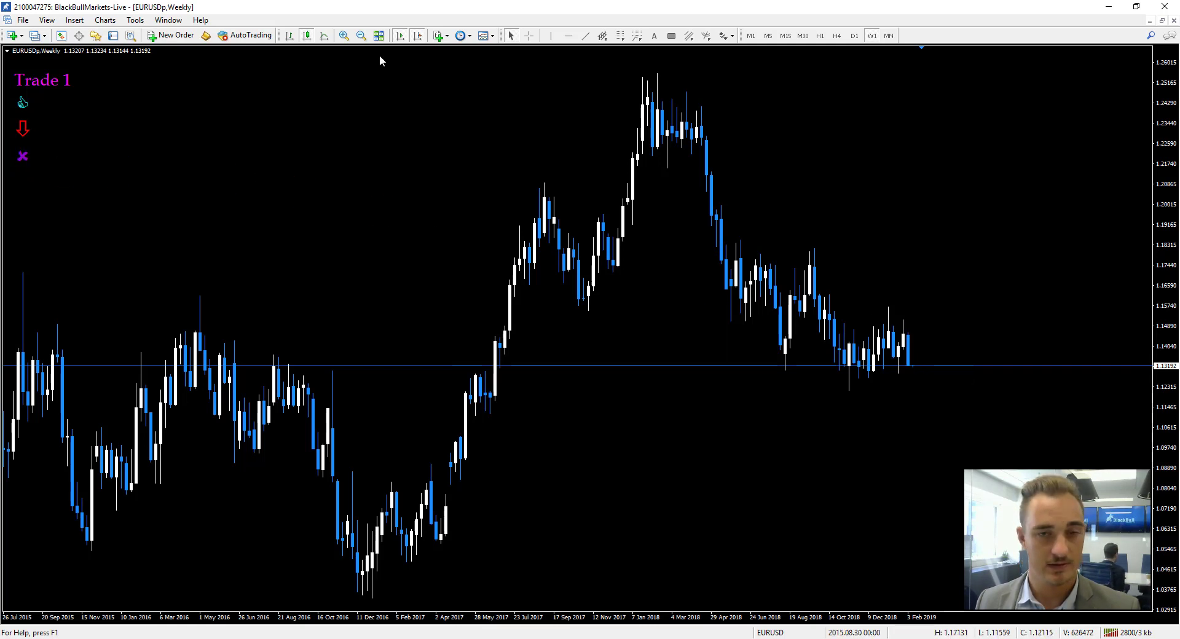
- Place a LawnGreen check mark and move it directly below the purple stop sign
{"action": "left_click", "coordinate": [730, 36]}
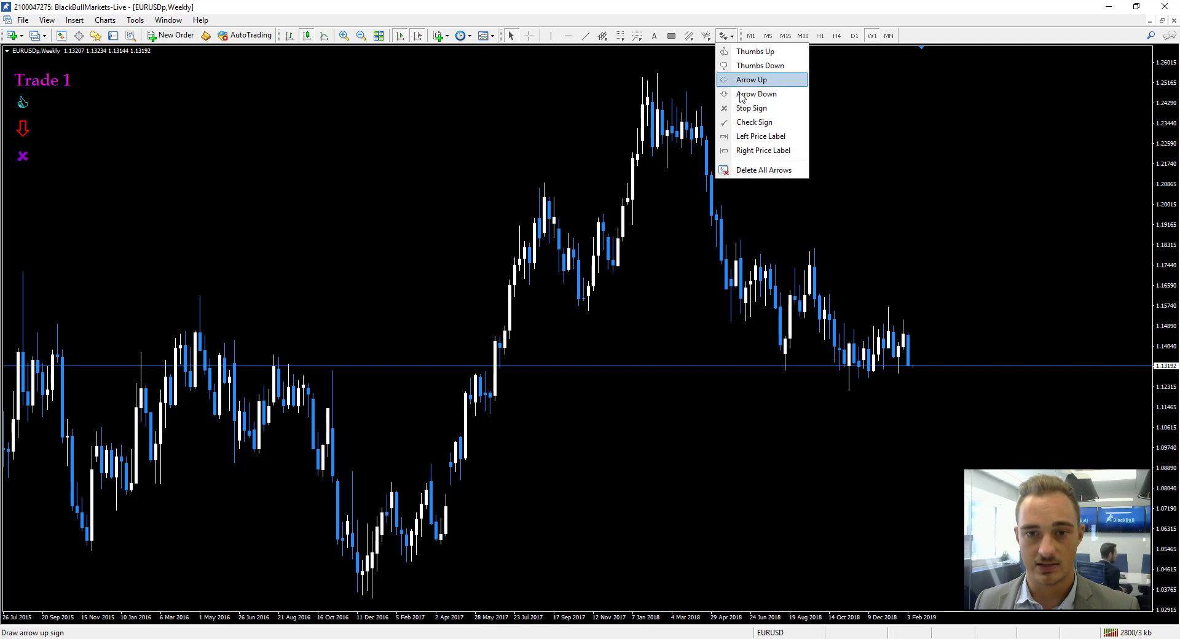
{"action": "left_click", "coordinate": [755, 123]}
{"action": "left_click", "coordinate": [935, 307]}
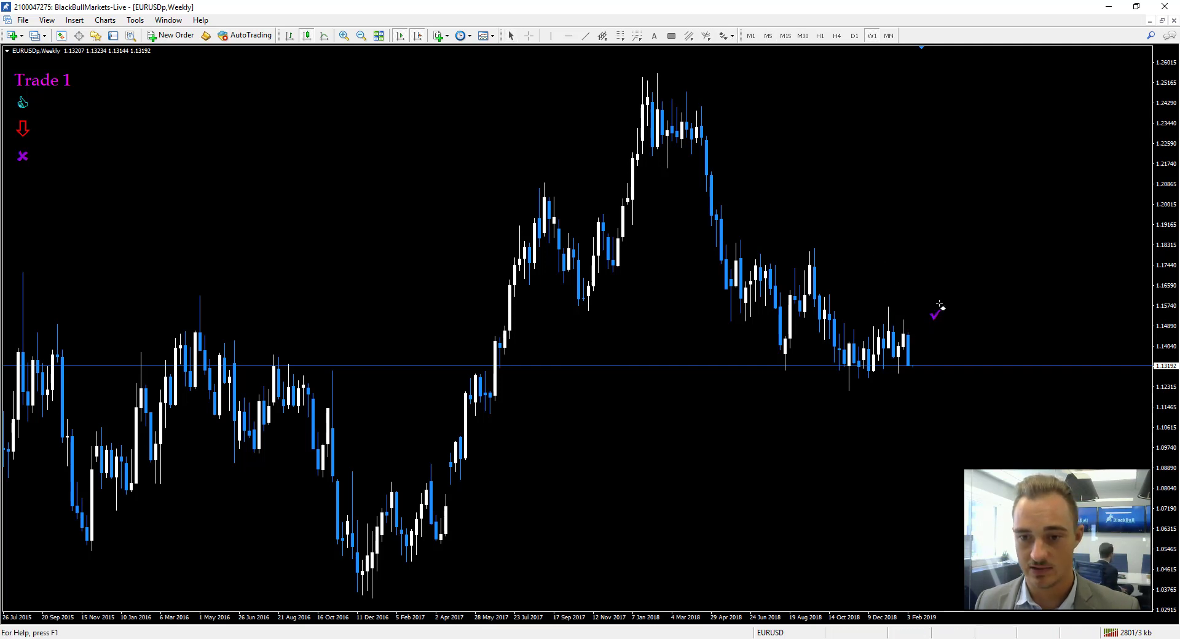
{"action": "right_click", "coordinate": [939, 303]}
{"action": "left_click", "coordinate": [987, 312]}
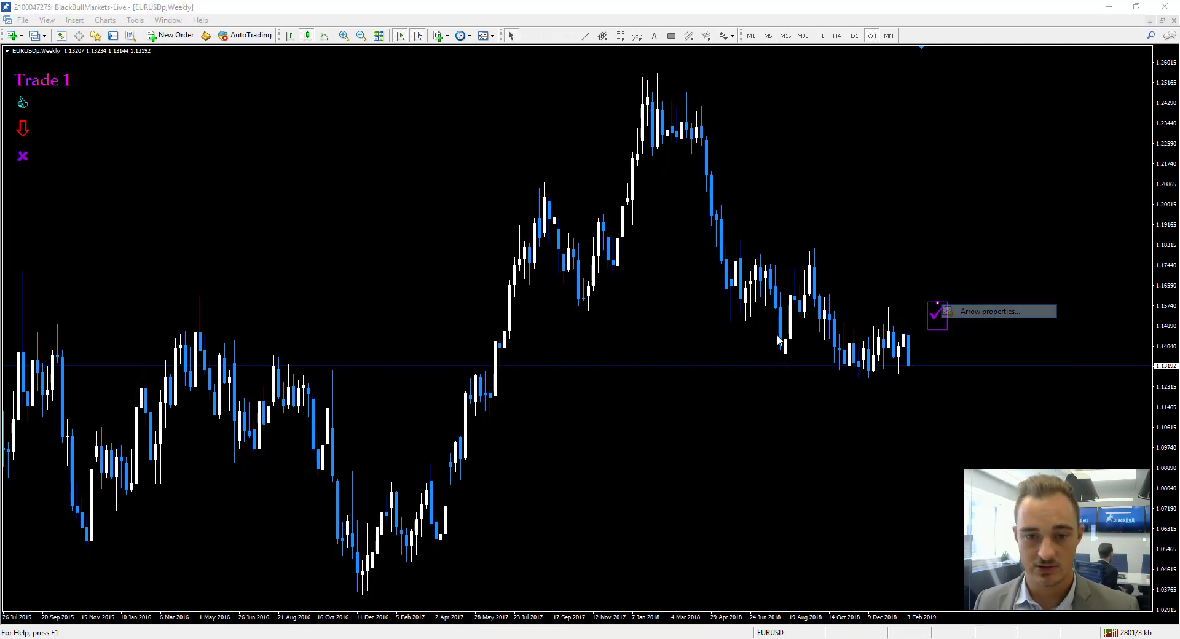
{"action": "left_click", "coordinate": [602, 335]}
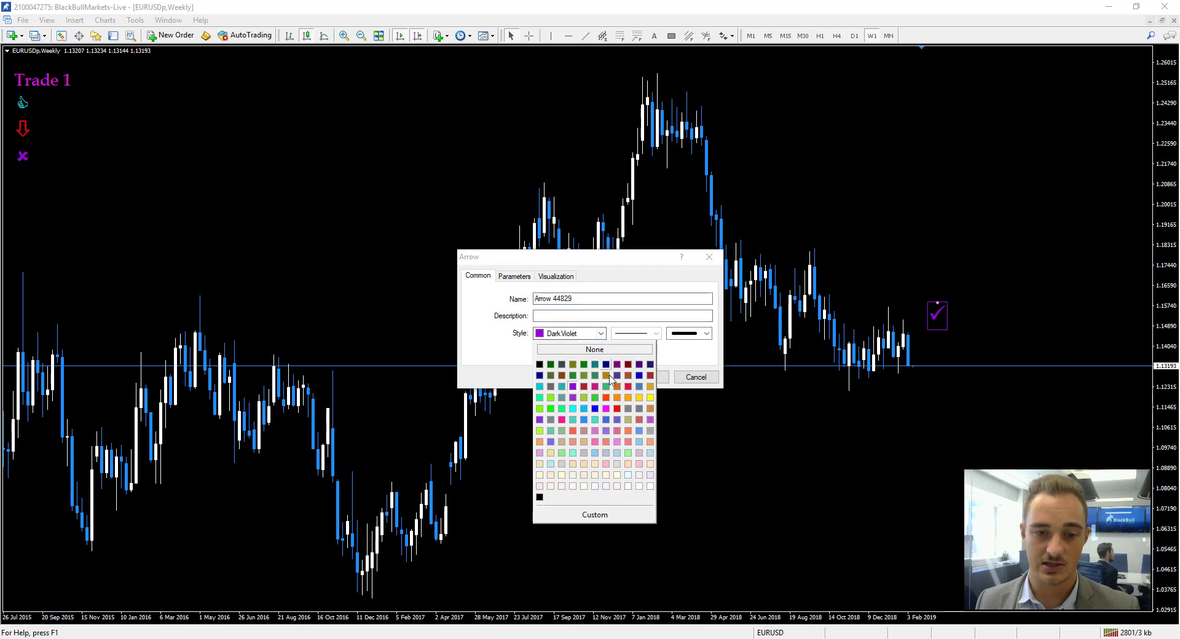
{"action": "left_click", "coordinate": [551, 398]}
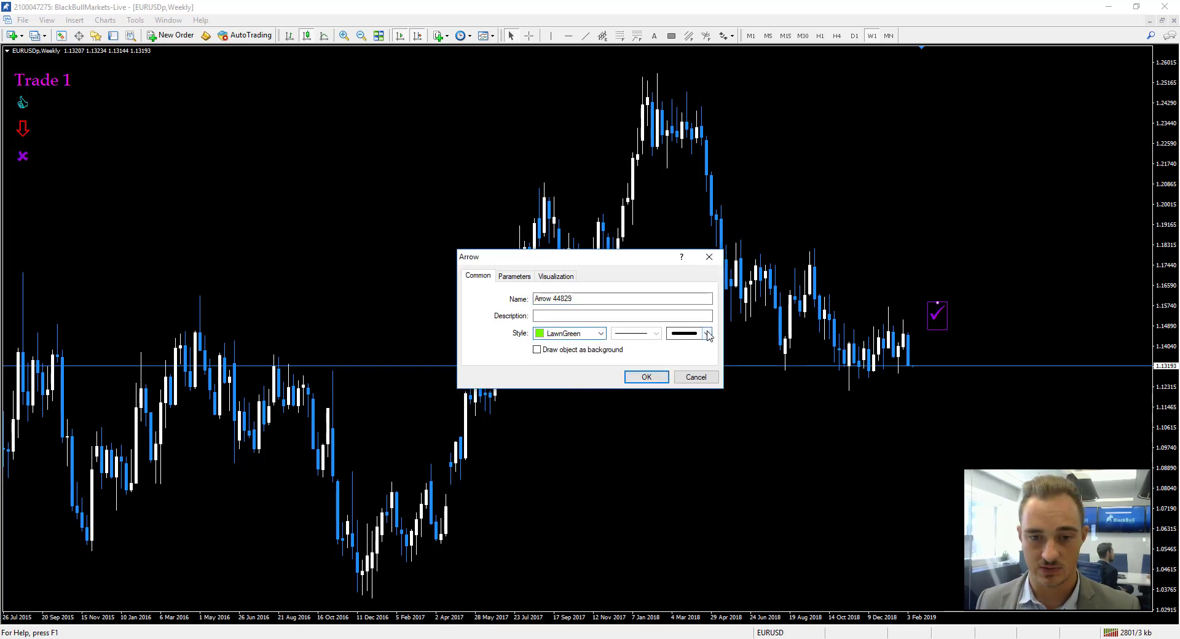
{"action": "left_click", "coordinate": [647, 379]}
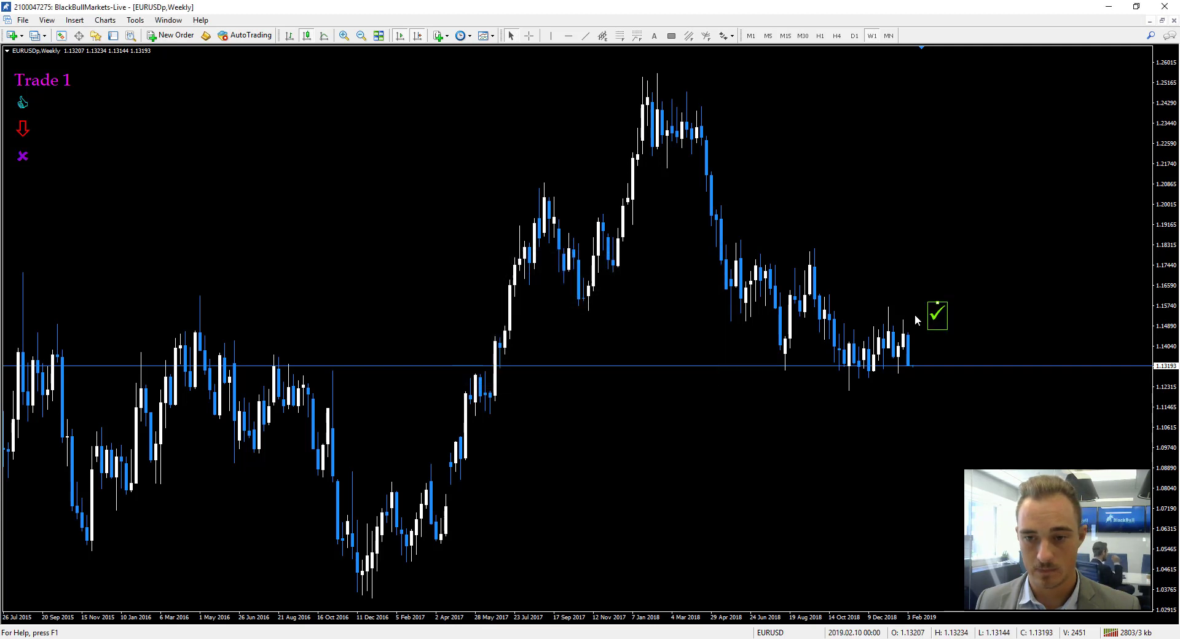
{"action": "left_click_drag", "start_coordinate": [926, 306], "coordinate": [22, 171]}
{"action": "left_click", "coordinate": [723, 35]}
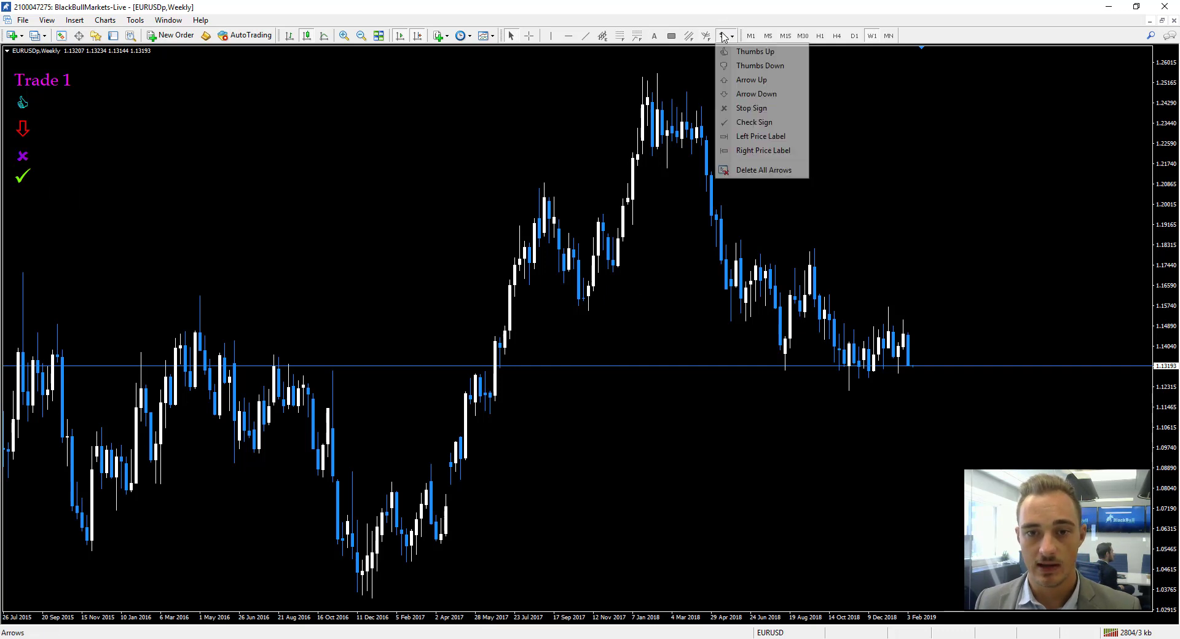
- Place a left price label reading 1.24365 beside the early-2018 peak candles
{"action": "left_click", "coordinate": [766, 140]}
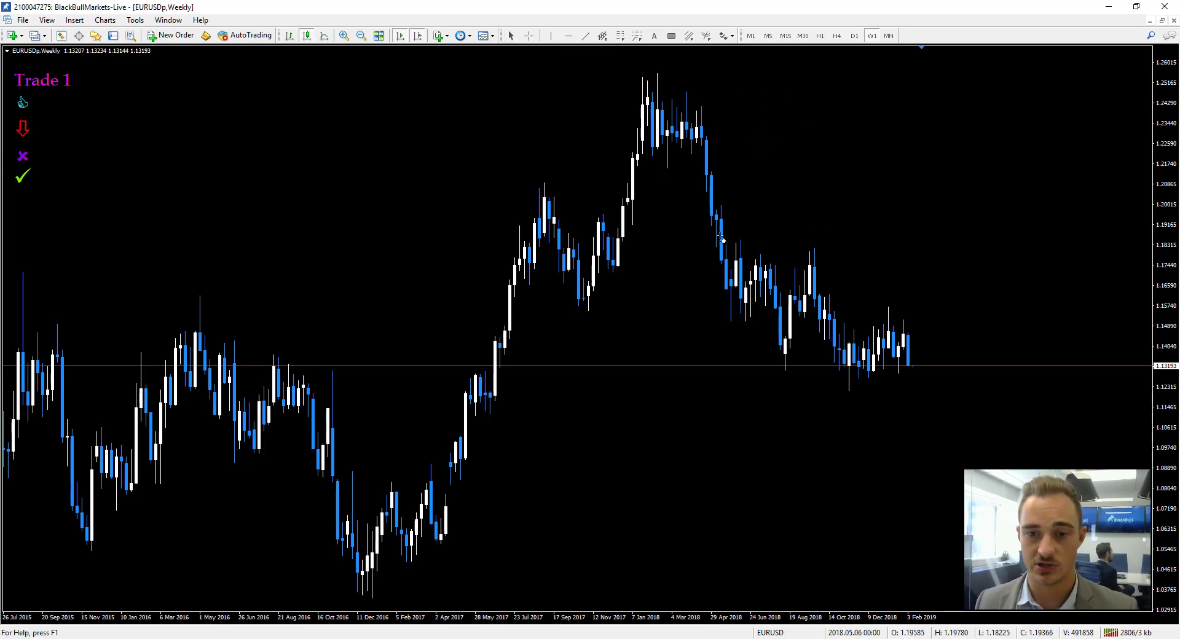
{"action": "left_click_drag", "start_coordinate": [830, 165], "coordinate": [920, 262]}
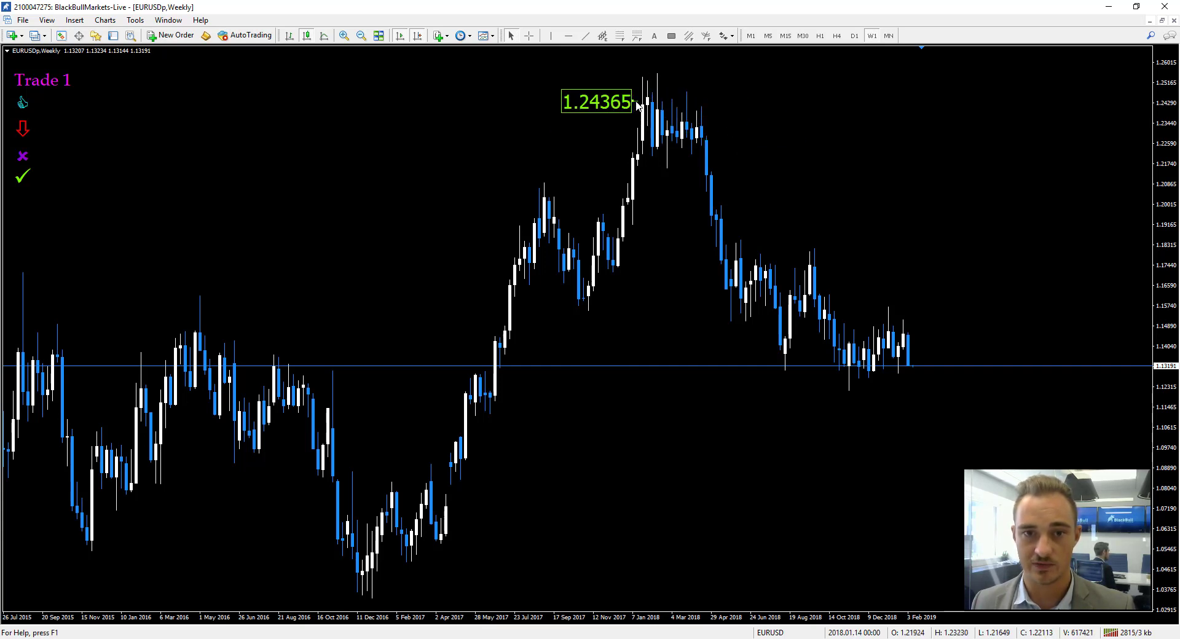
{"action": "left_click", "coordinate": [726, 36]}
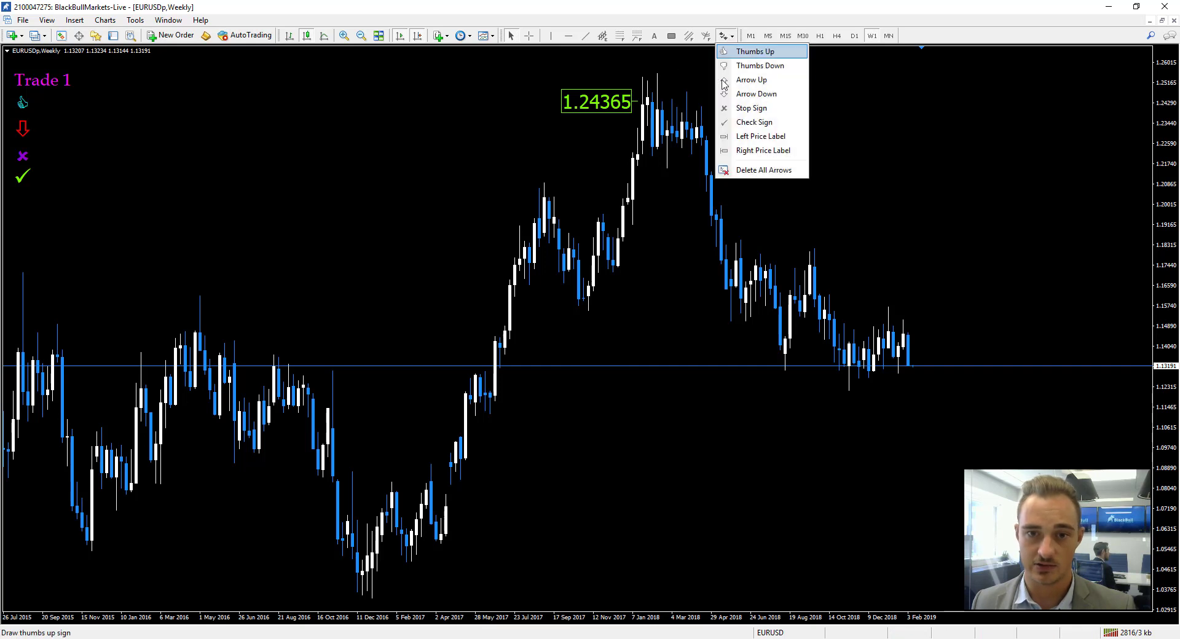
- Place a right price label reading 1.19417 beside the mid-2018 candles and make it Red
{"action": "left_click", "coordinate": [768, 150]}
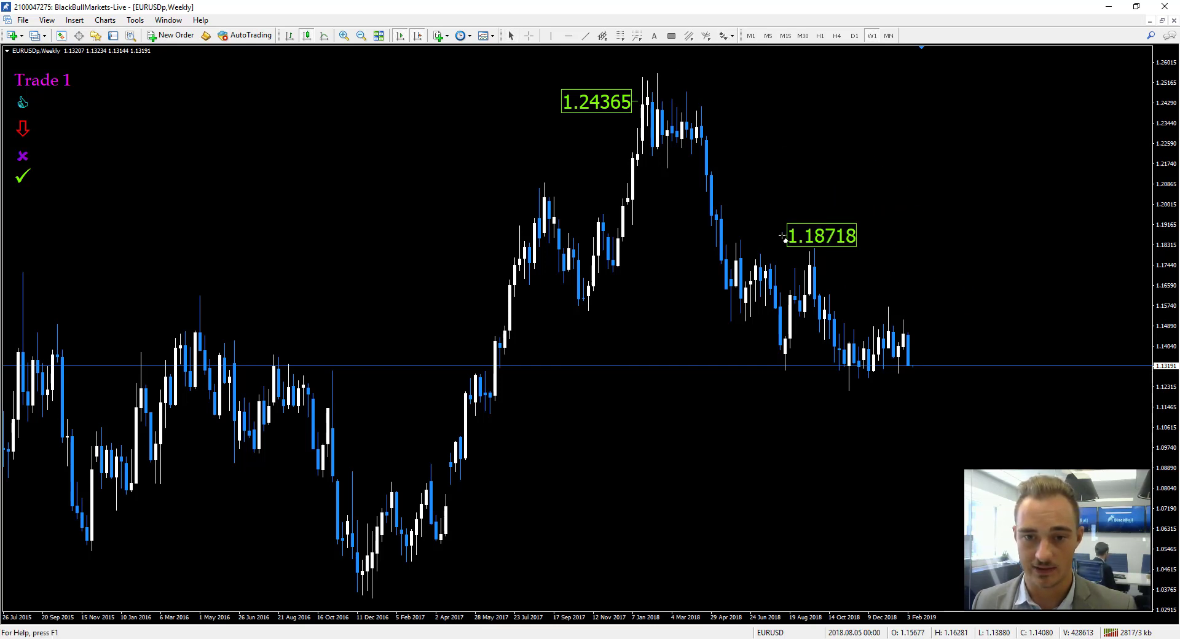
{"action": "left_click", "coordinate": [731, 220]}
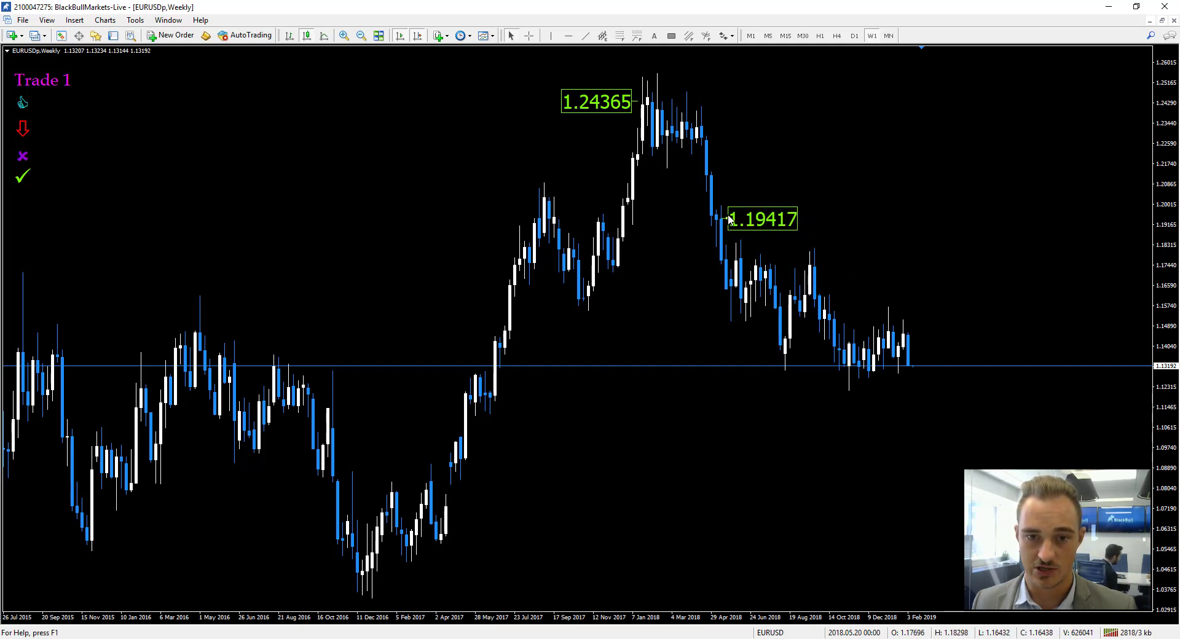
{"action": "right_click", "coordinate": [731, 220]}
{"action": "left_click", "coordinate": [779, 223]}
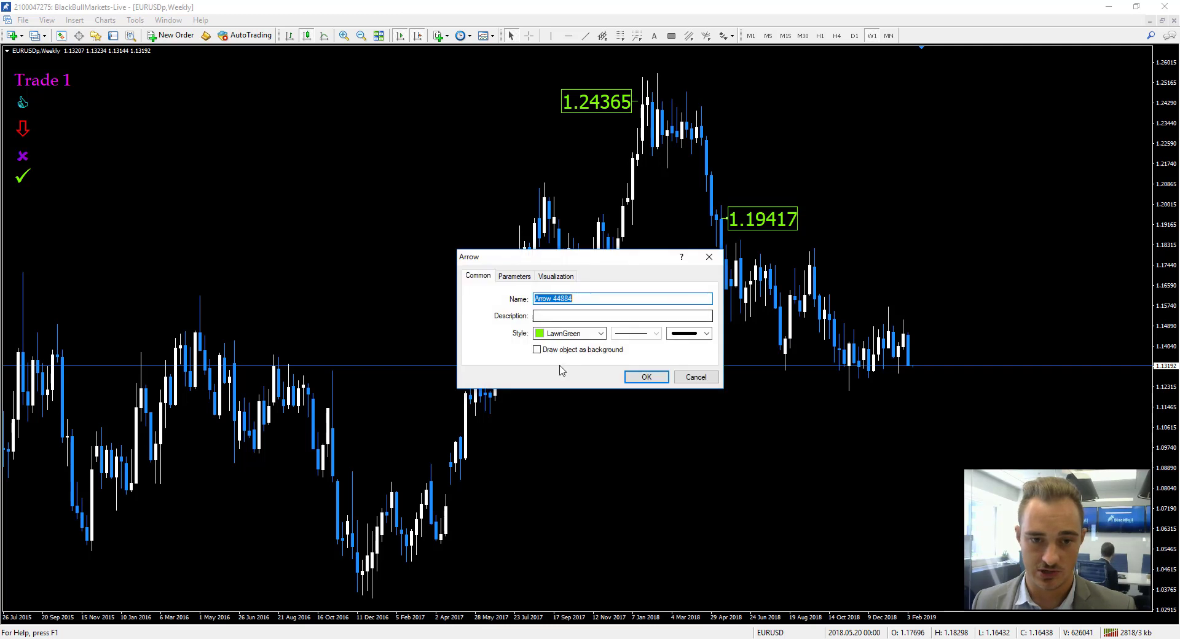
{"action": "left_click", "coordinate": [601, 335]}
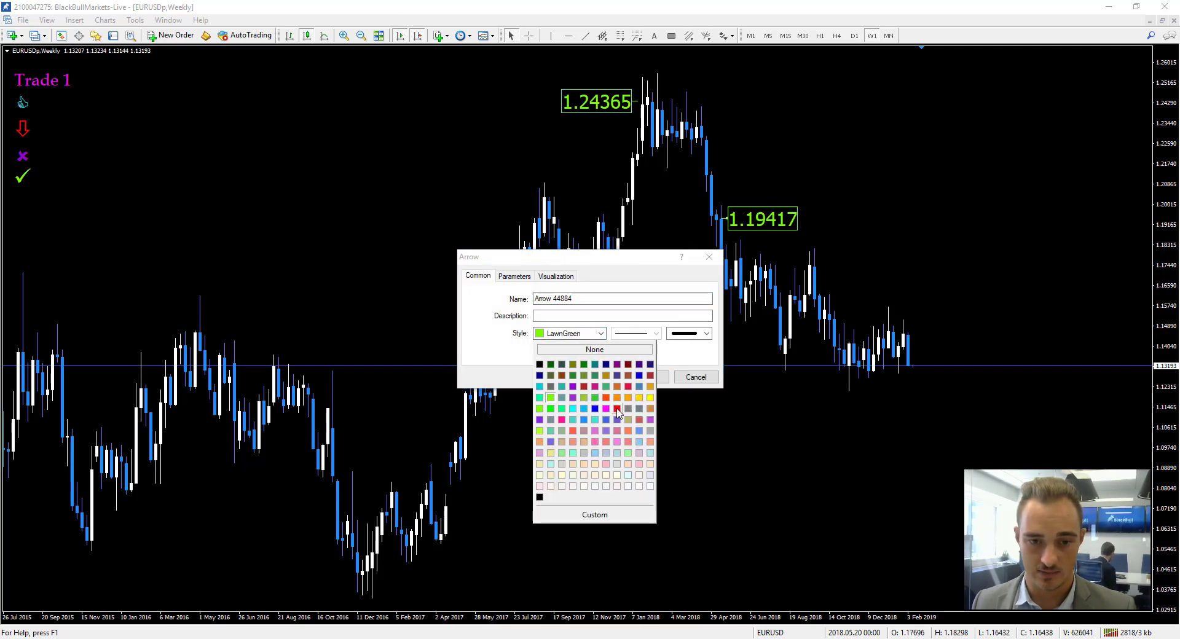
{"action": "left_click", "coordinate": [636, 394]}
{"action": "left_click", "coordinate": [646, 377]}
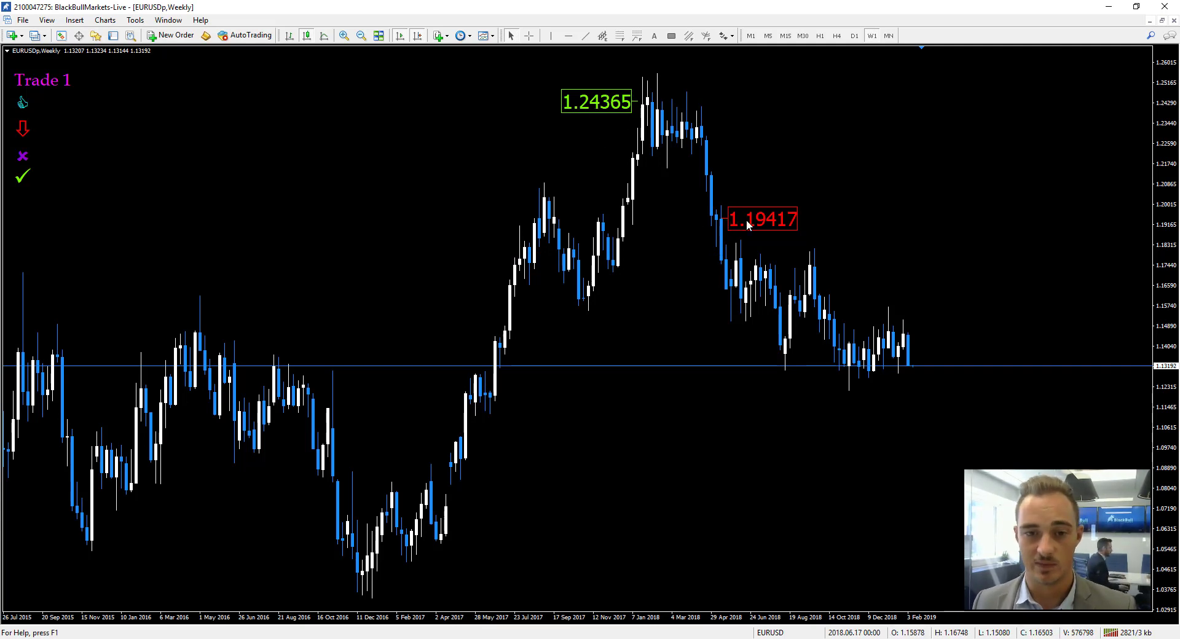
- Scroll the chart left and right to check the price labels under the check mark
{"action": "scroll", "coordinate": [629, 122], "scroll_direction": "left", "scroll_amount": 2}
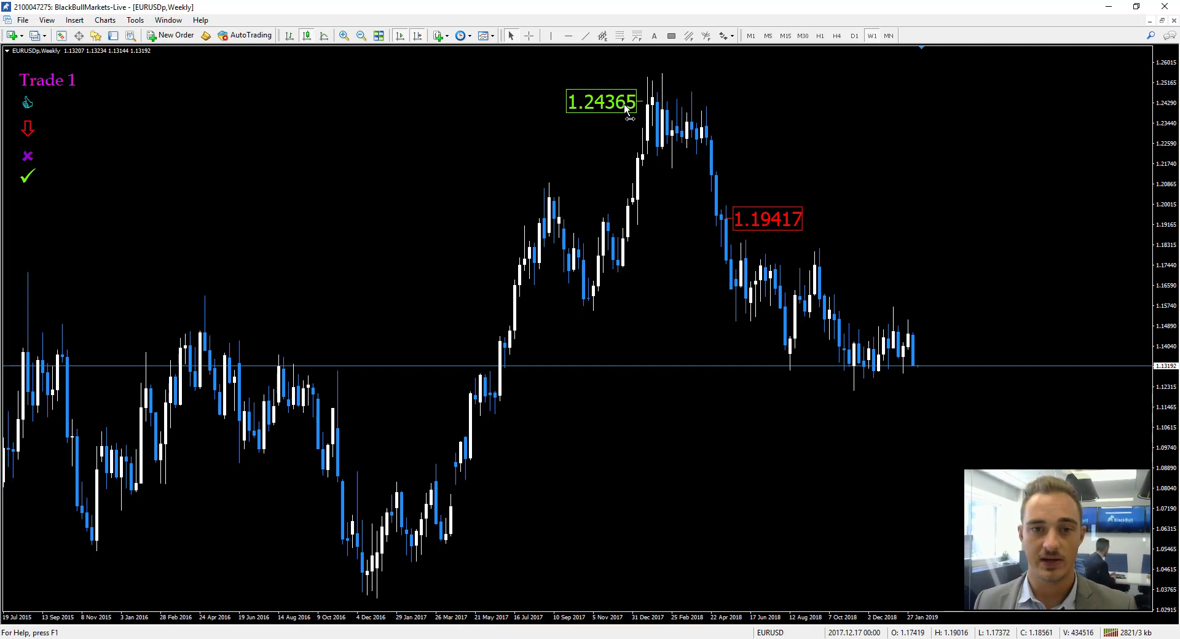
{"action": "scroll", "coordinate": [641, 103], "scroll_direction": "right", "scroll_amount": 2}
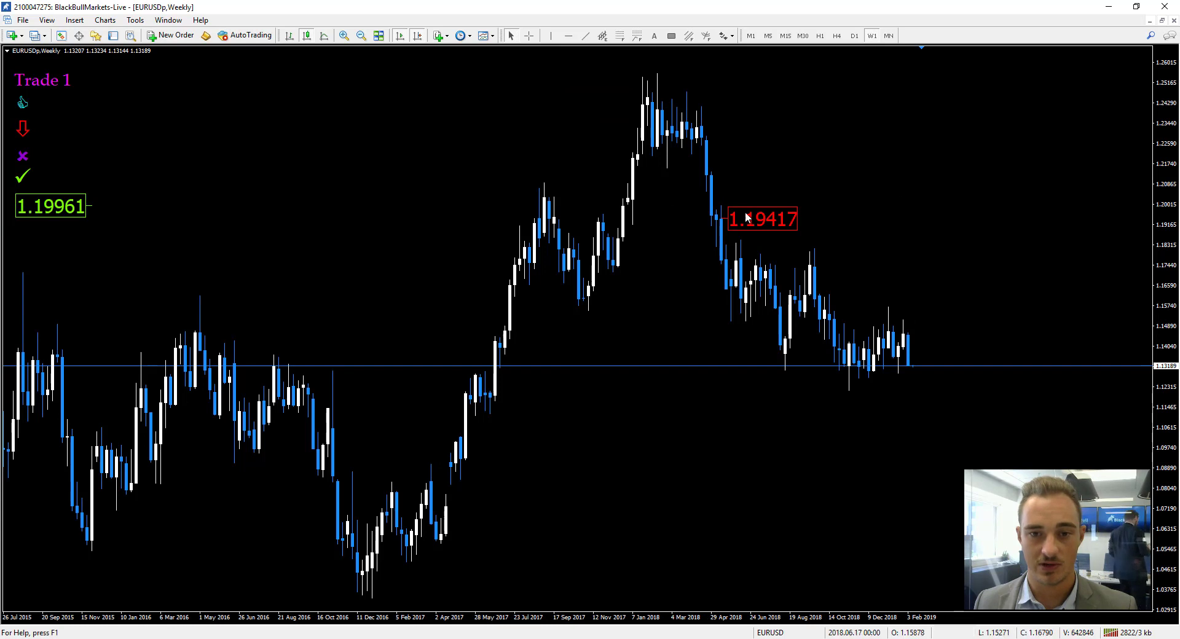
{"action": "scroll", "coordinate": [731, 226], "scroll_direction": "left", "scroll_amount": 2}
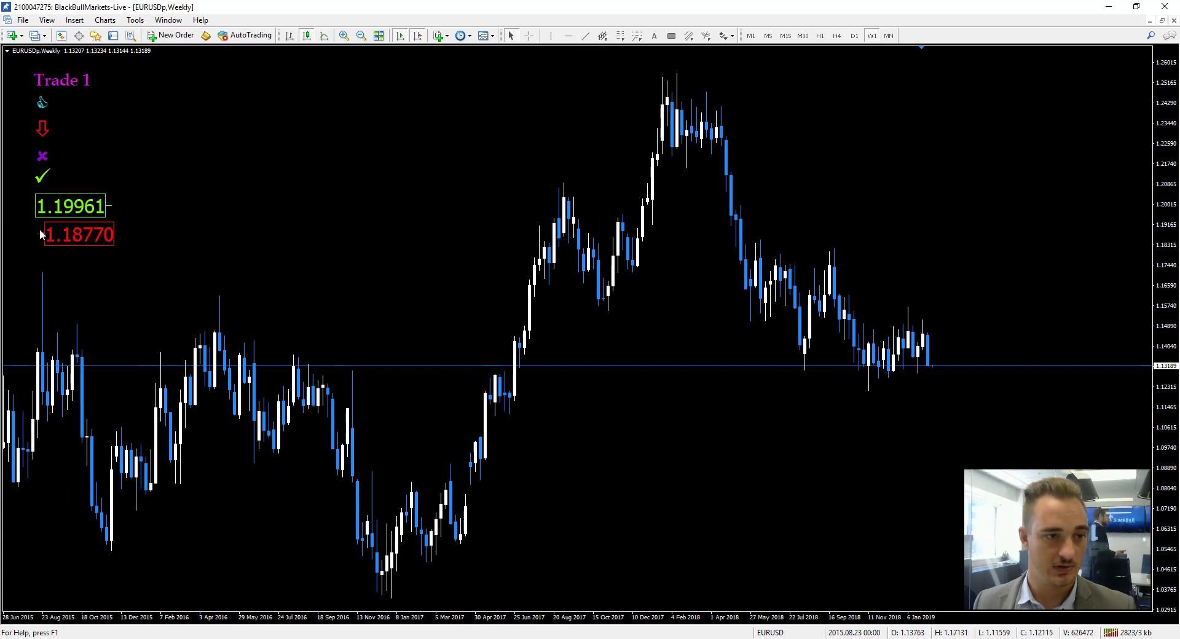
{"action": "scroll", "coordinate": [39, 239], "scroll_direction": "right", "scroll_amount": 2}
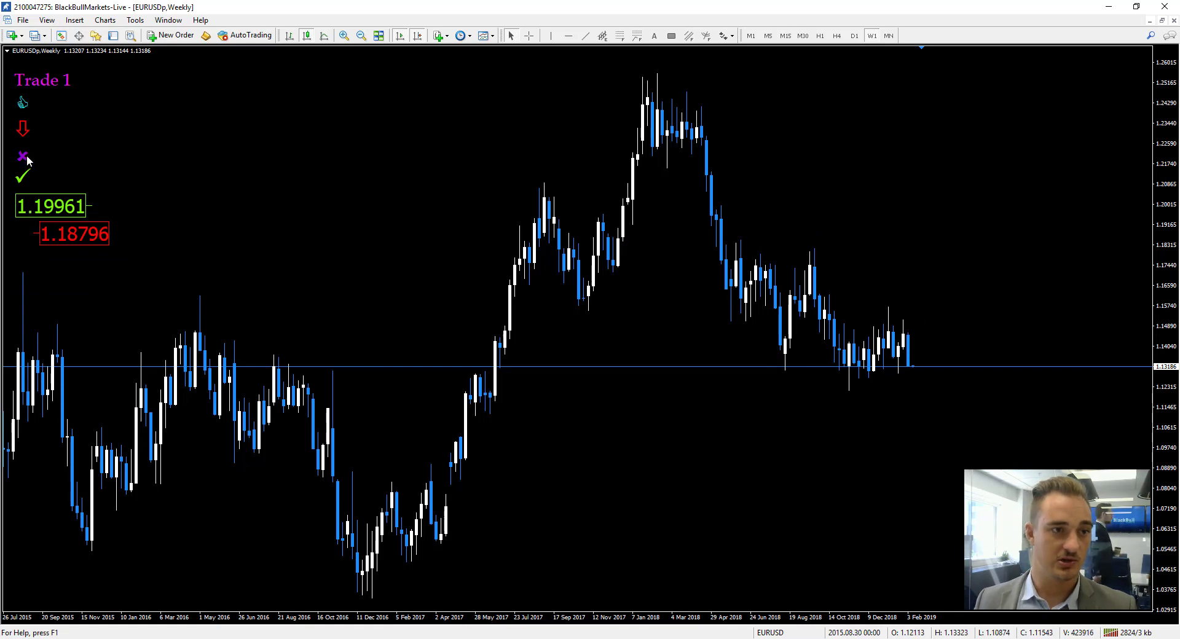